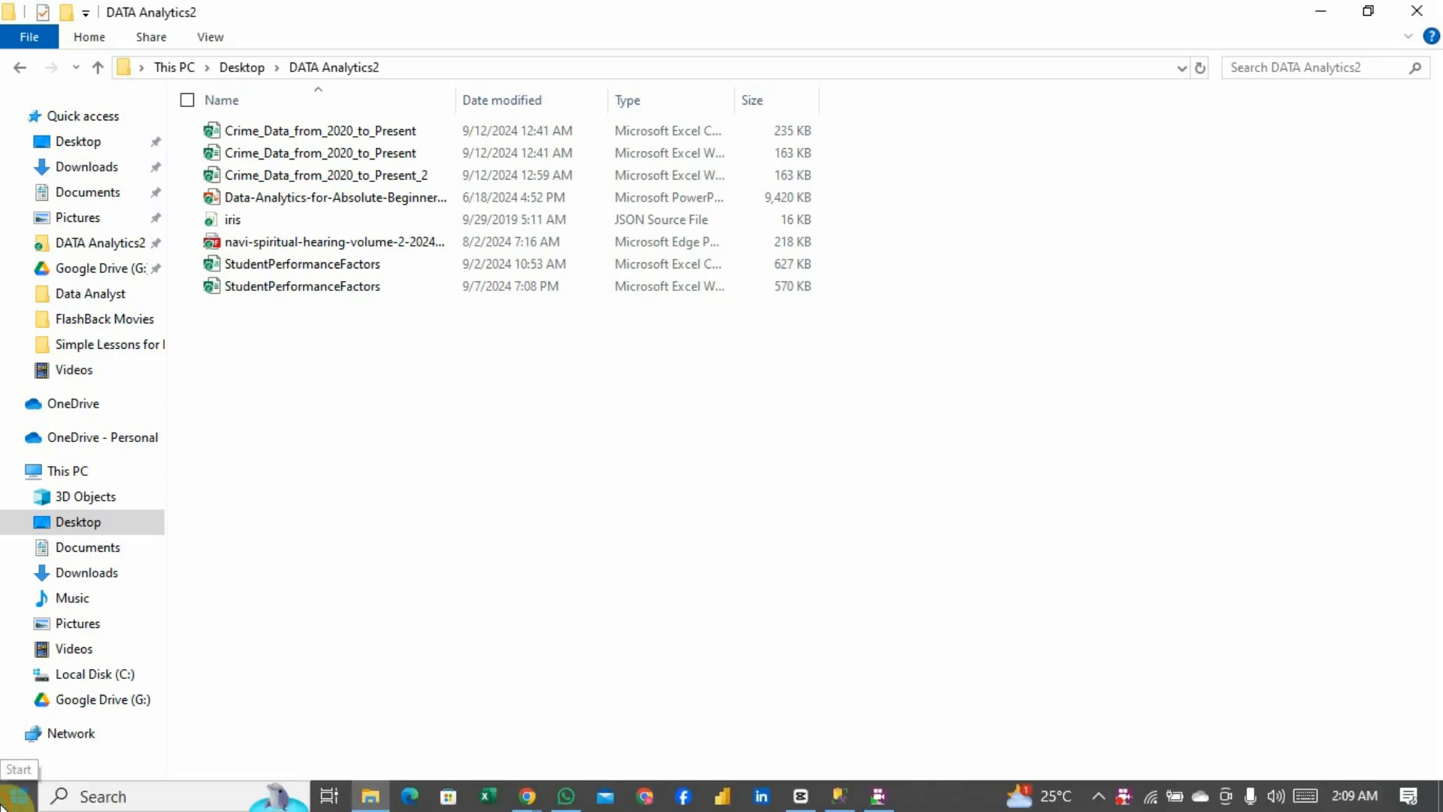
# Step: Launch the SQL Server 2022 Import and Export Wizard and advance past the welcome page to the data source page
pyautogui.click(6, 801)
pyautogui.scroll(-15, 169, 596)
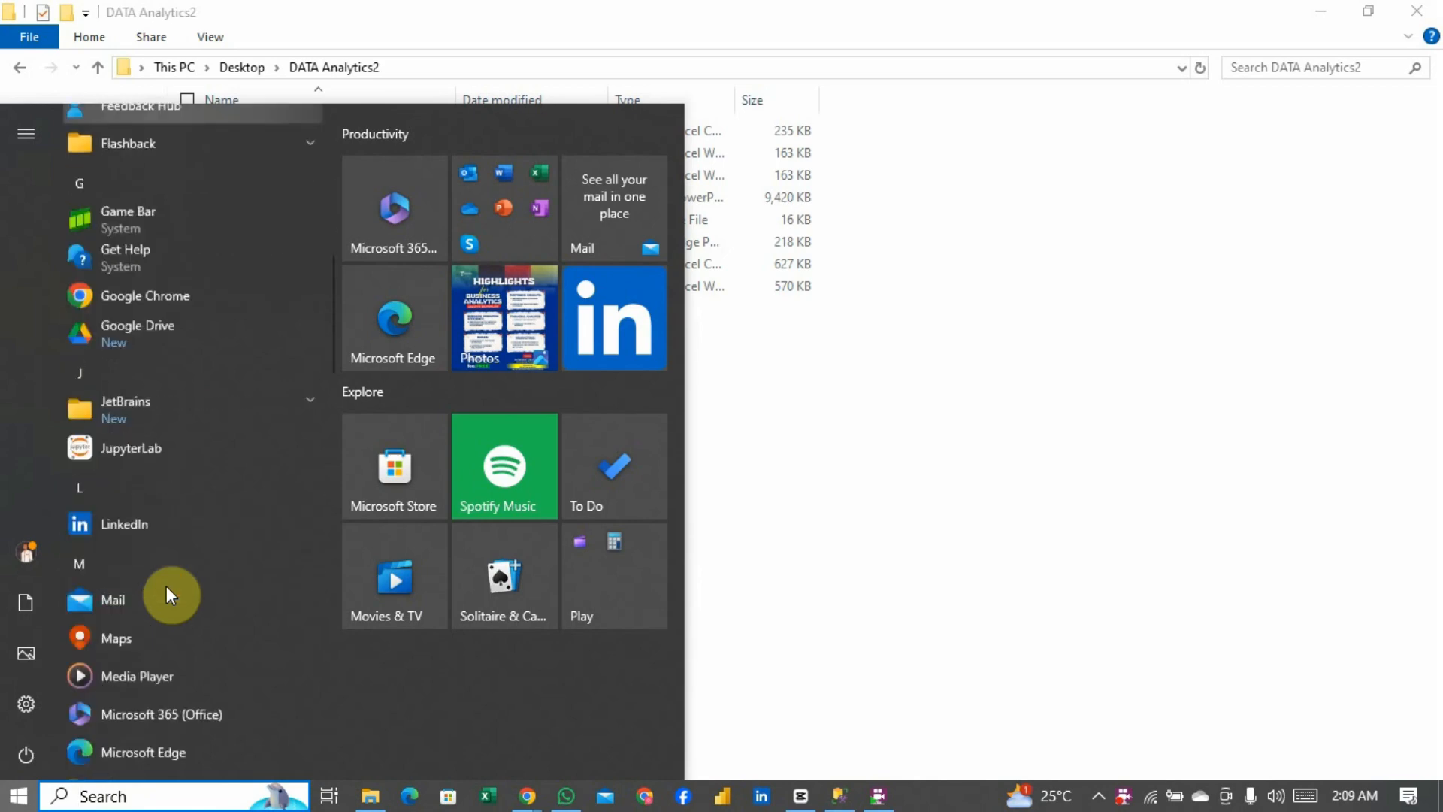
pyautogui.scroll(-5, 169, 594)
pyautogui.scroll(12, 169, 593)
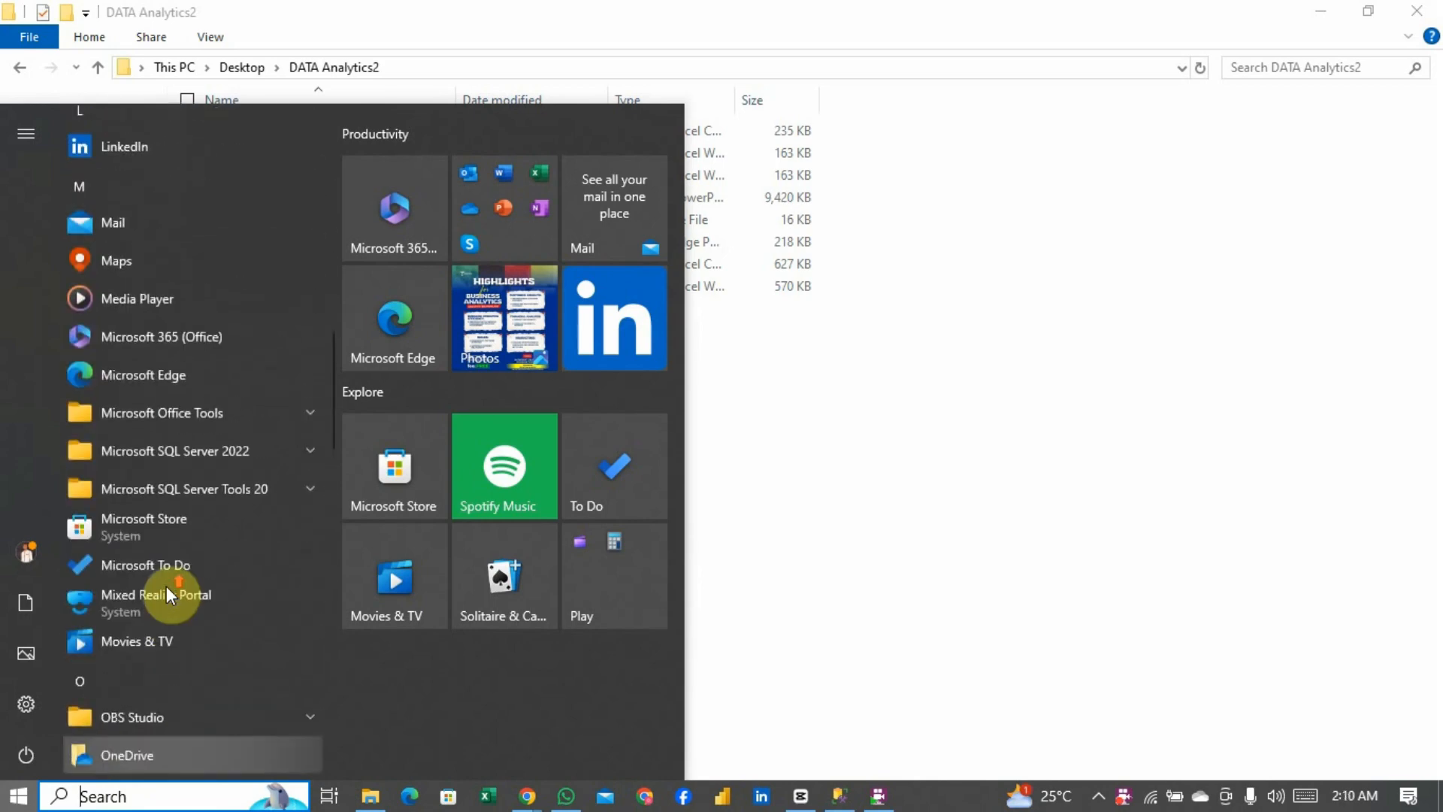
pyautogui.click(224, 451)
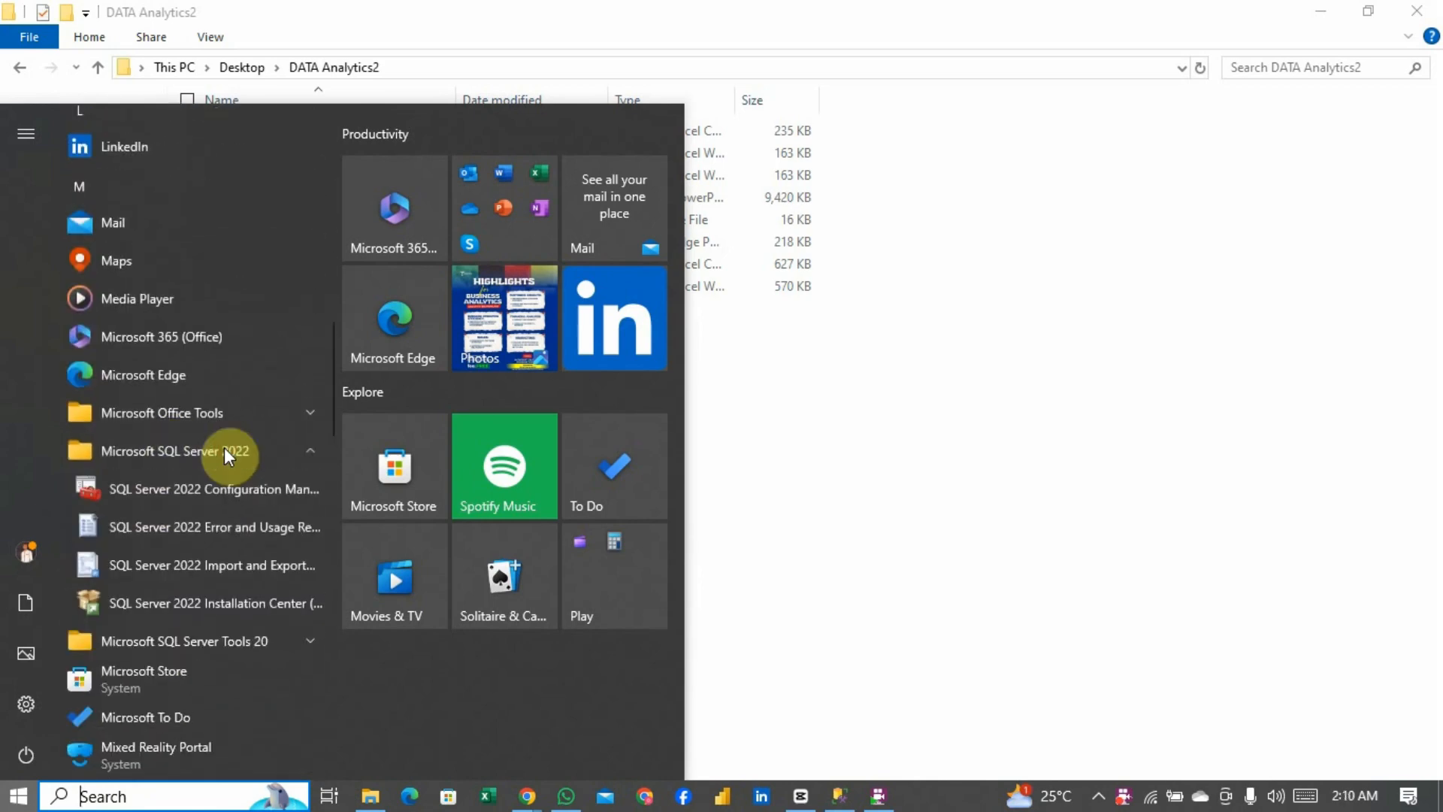
pyautogui.click(237, 568)
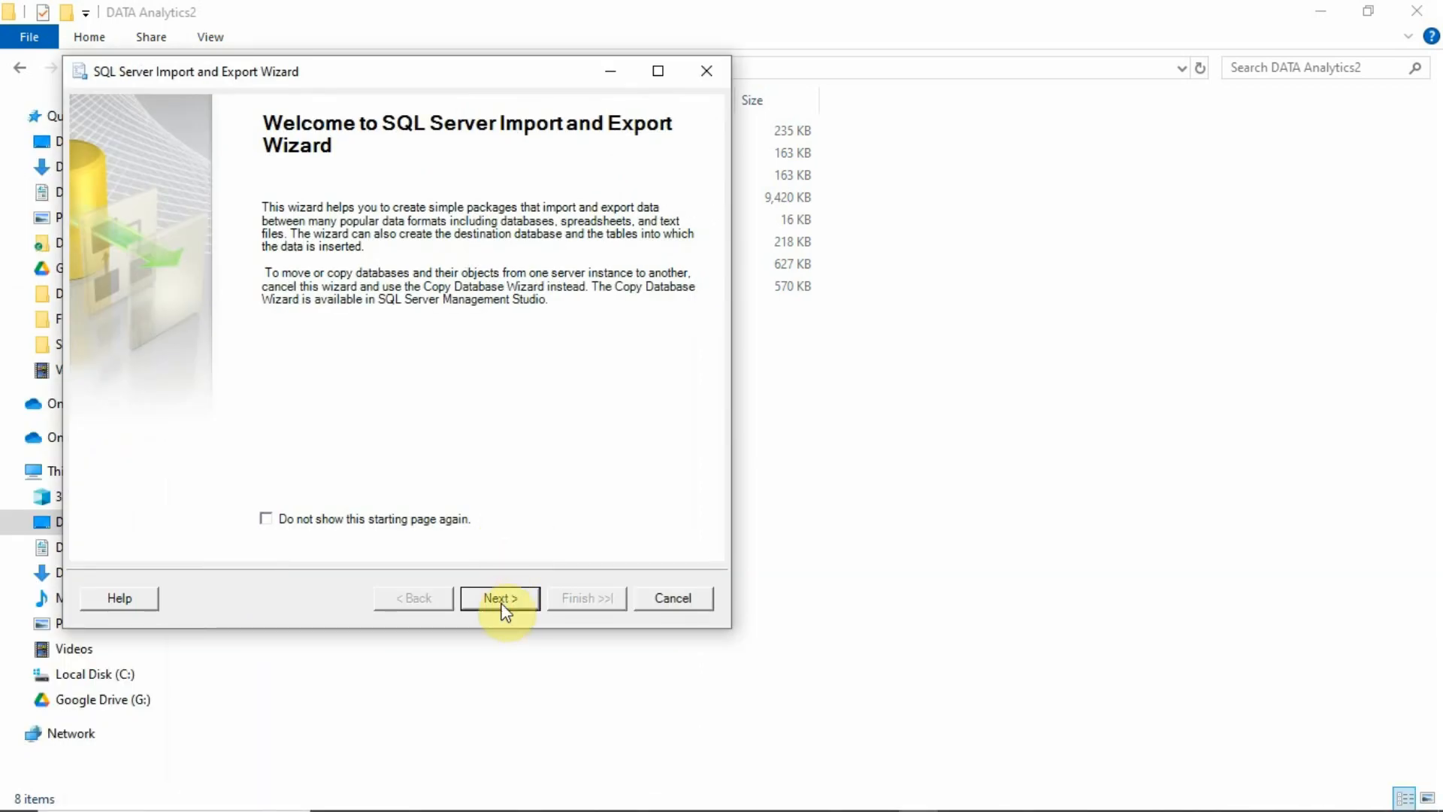
pyautogui.click(500, 602)
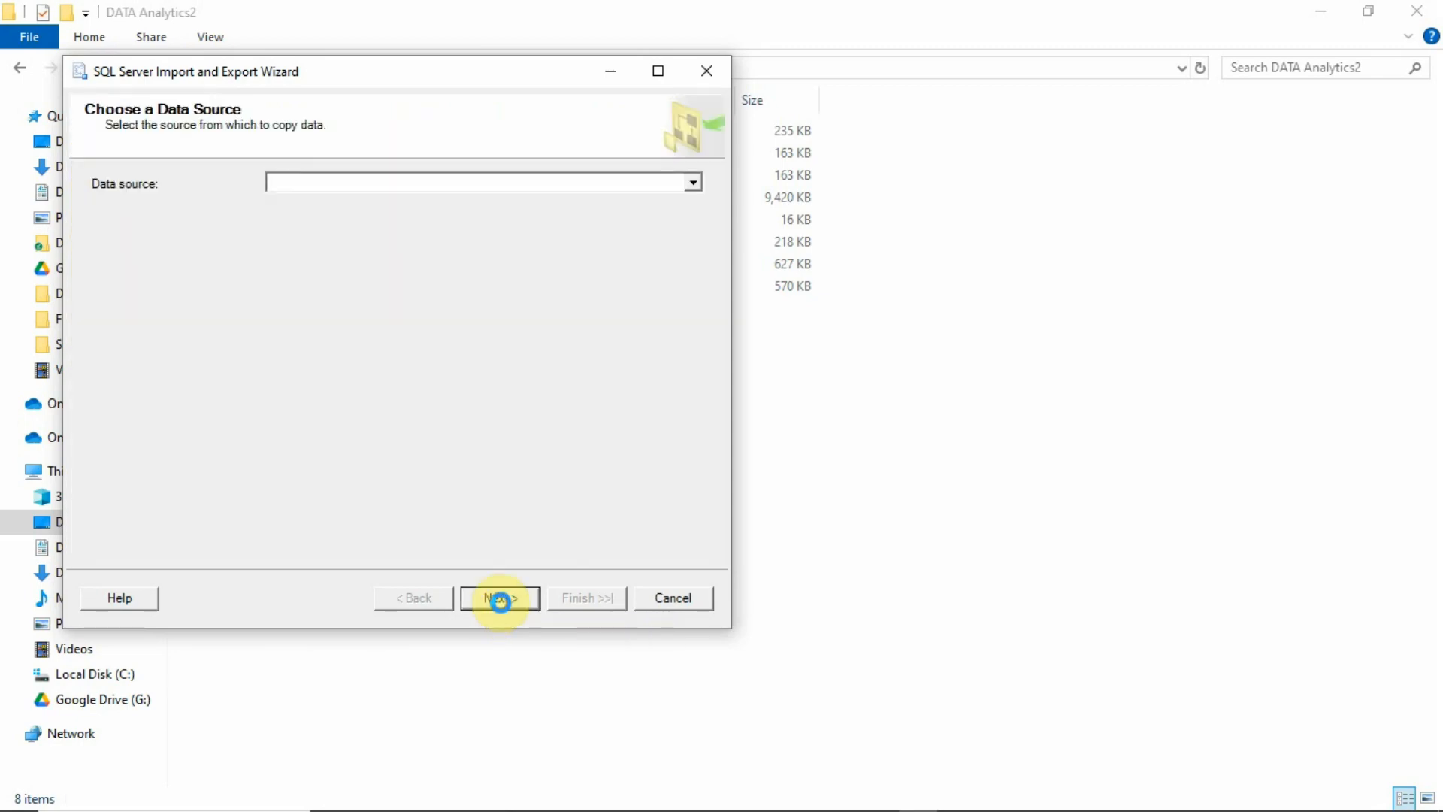
pyautogui.moveTo(430, 84); pyautogui.dragTo(928, 127)
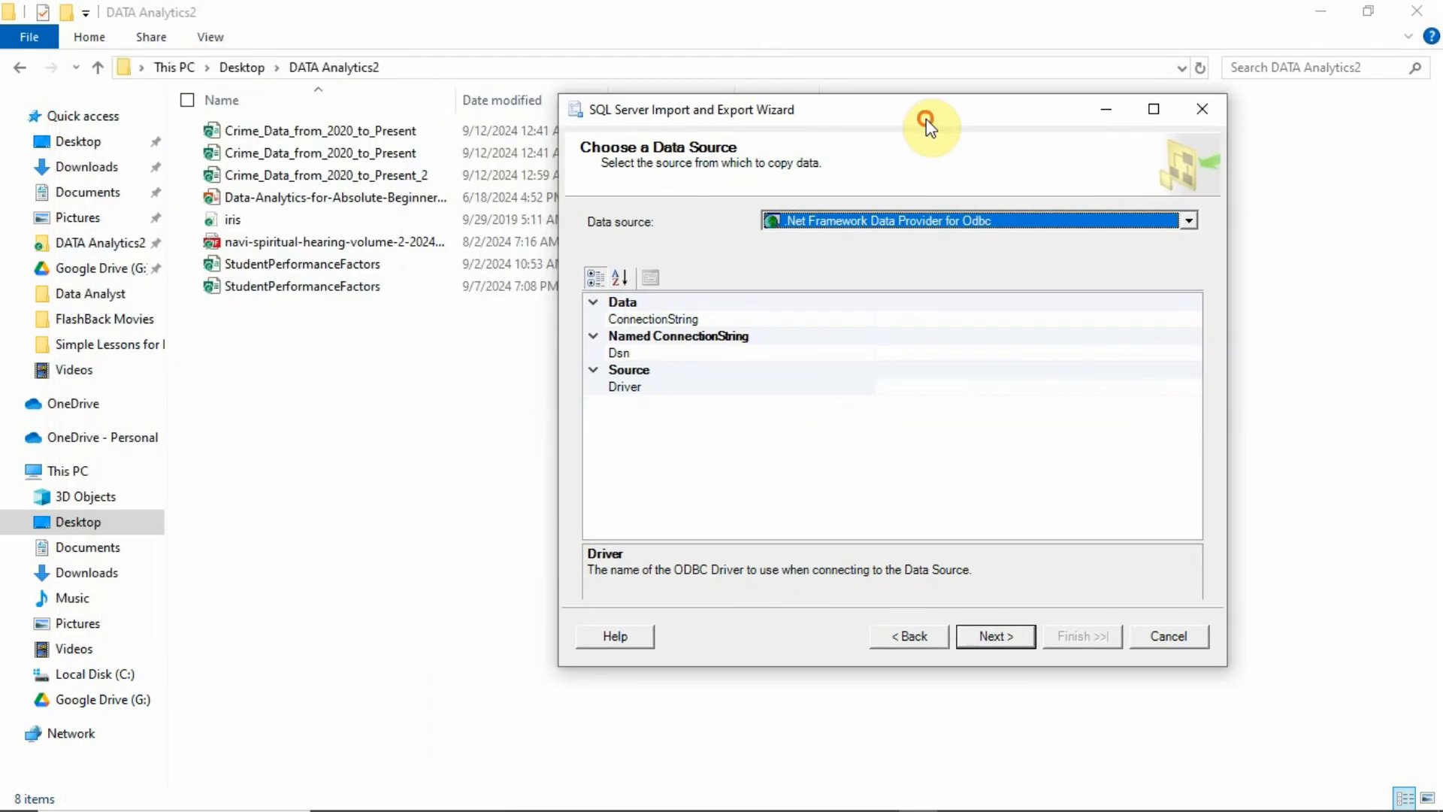
# Step: Set the data source to Microsoft Excel and load the workbook Crime_Data_from_2020_to_Present from the DATA Analytics2 folder
pyautogui.click(1189, 222)
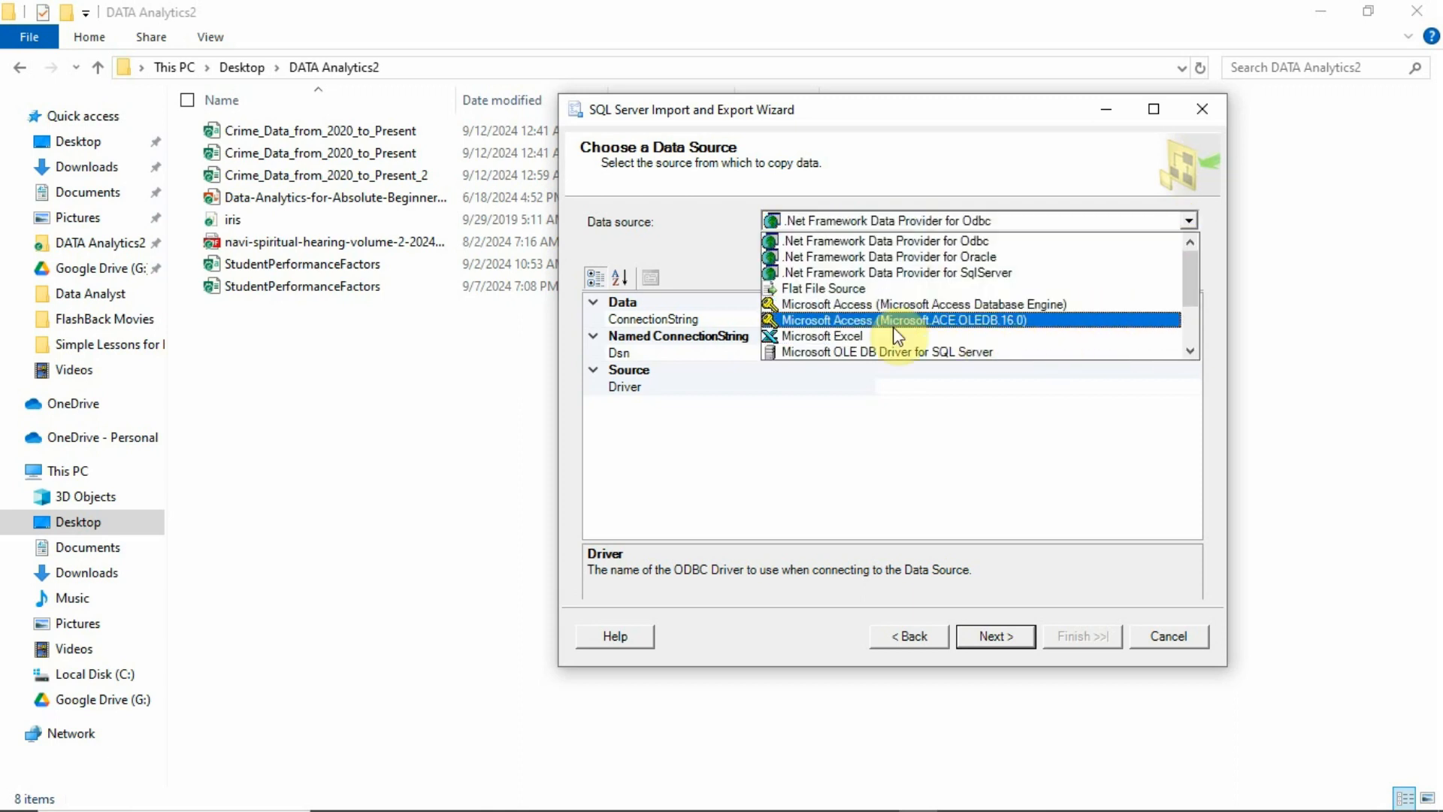
pyautogui.click(839, 335)
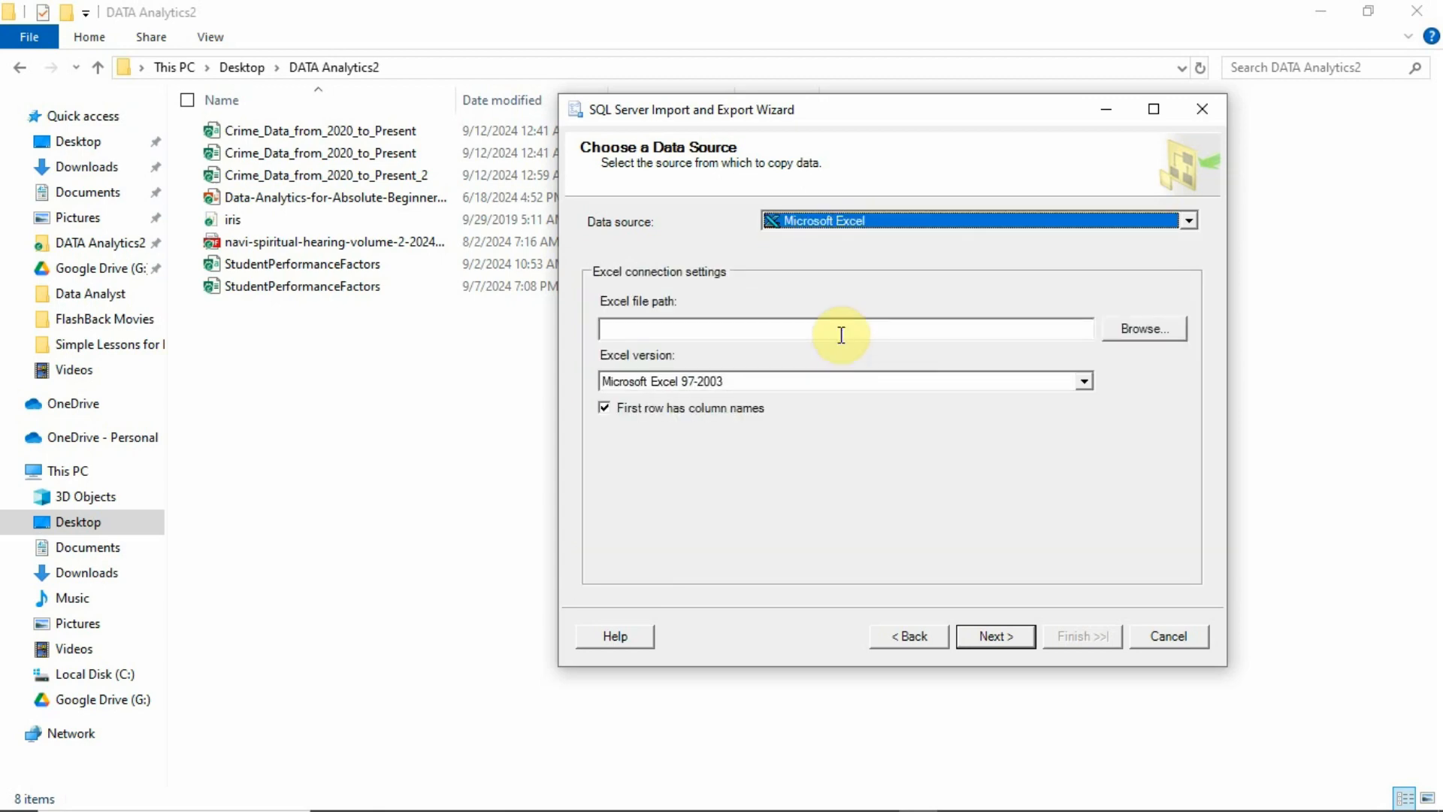
pyautogui.click(1157, 335)
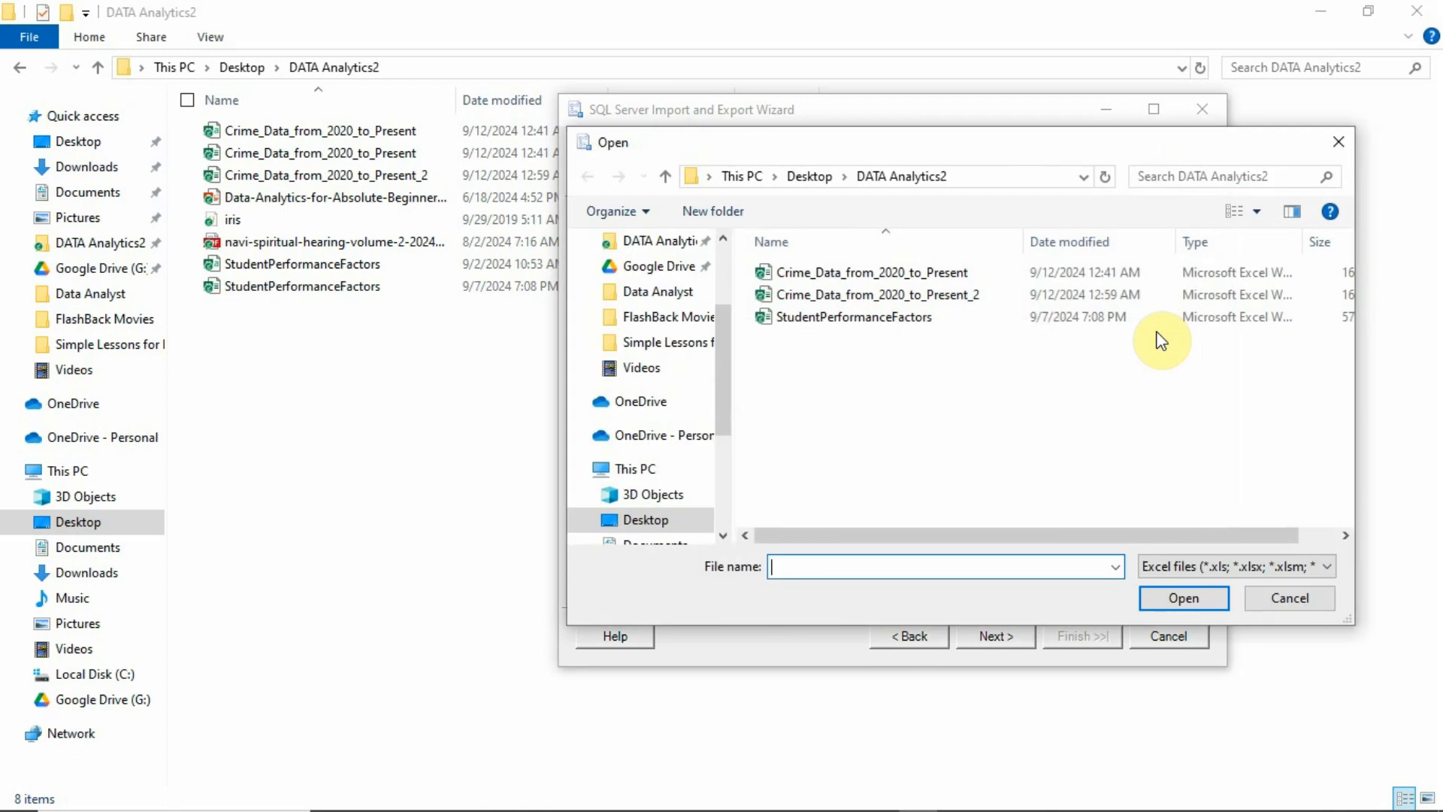
pyautogui.click(968, 277)
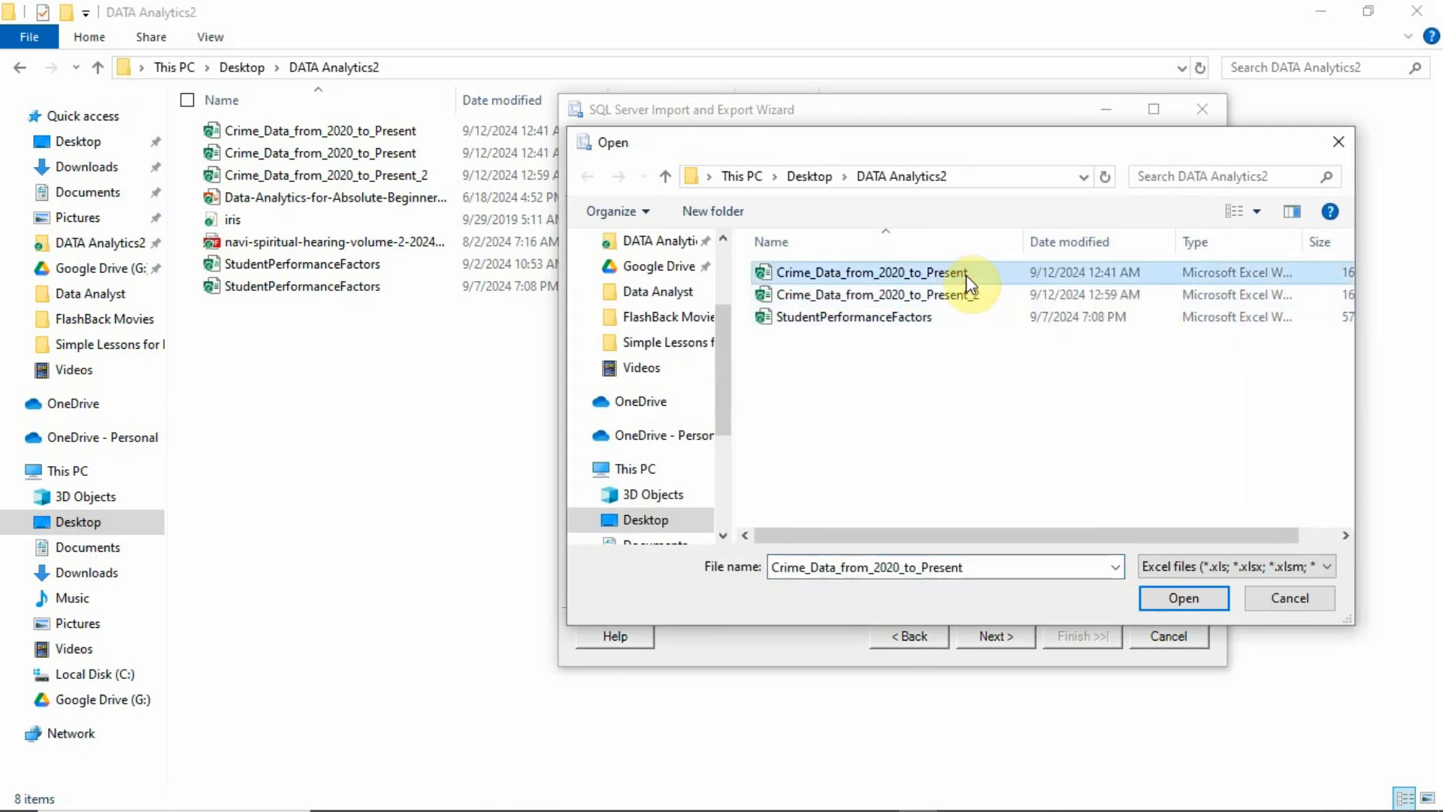
pyautogui.click(1174, 599)
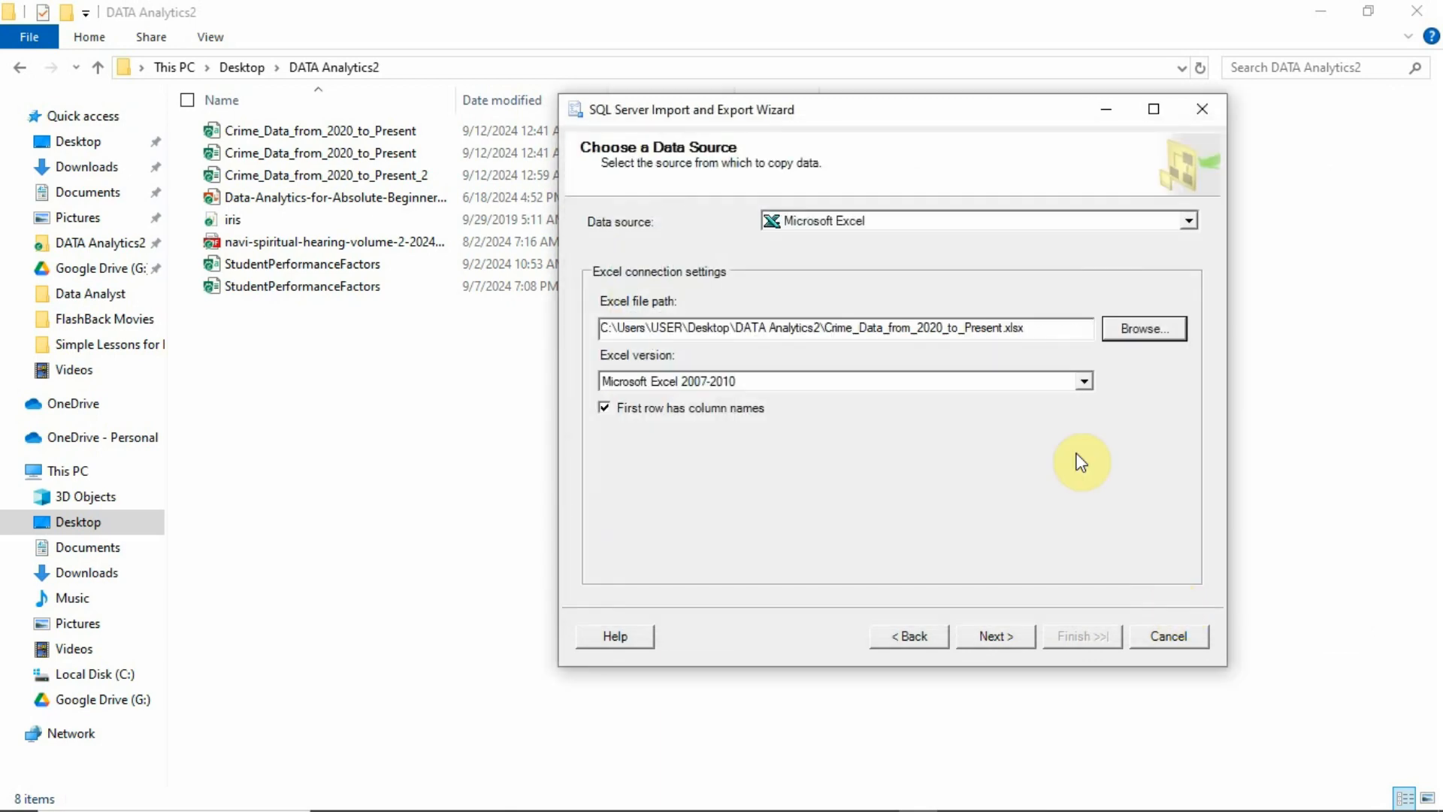
# Step: Set the Excel version to Microsoft Excel 2016 and proceed to choosing the destination
pyautogui.click(1084, 381)
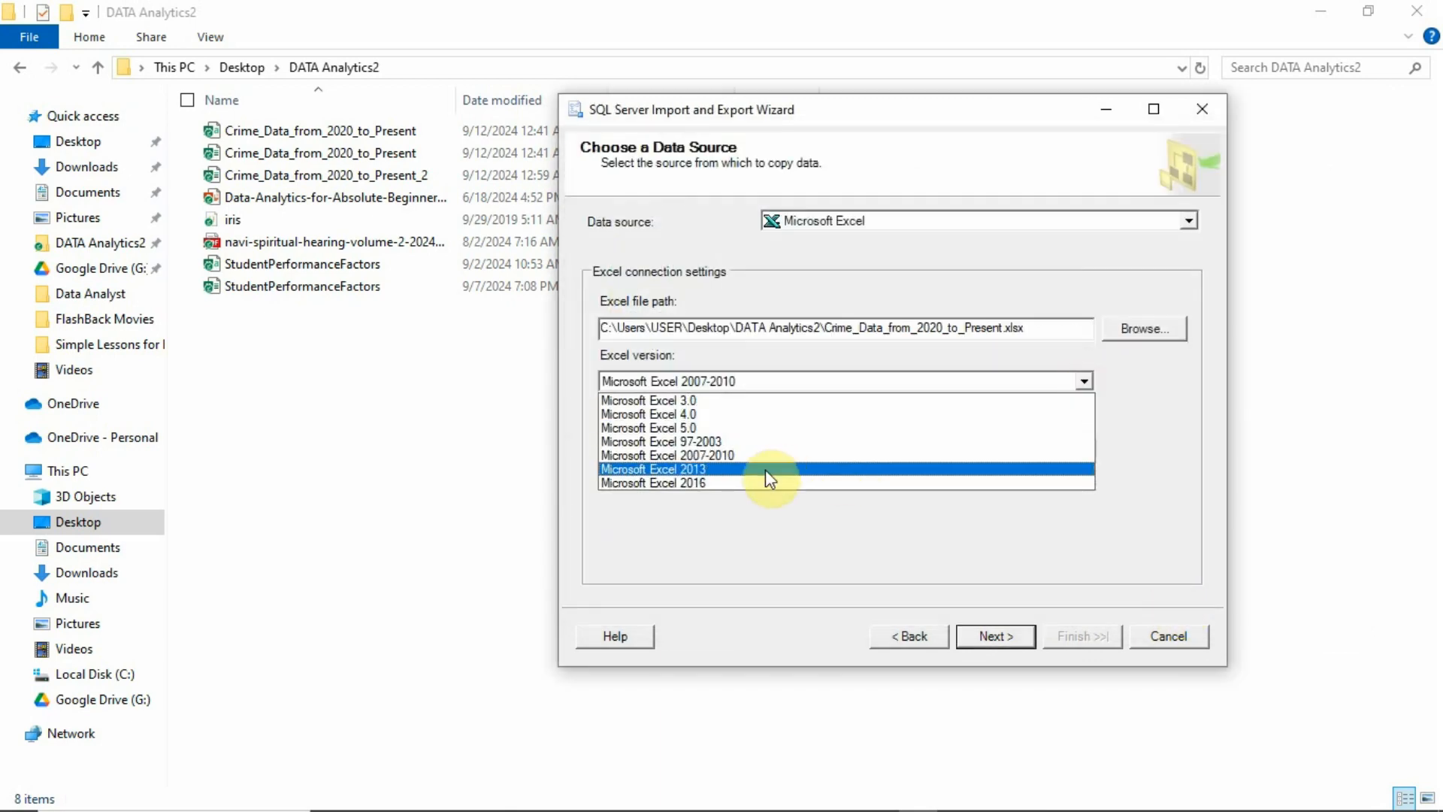
pyautogui.click(742, 481)
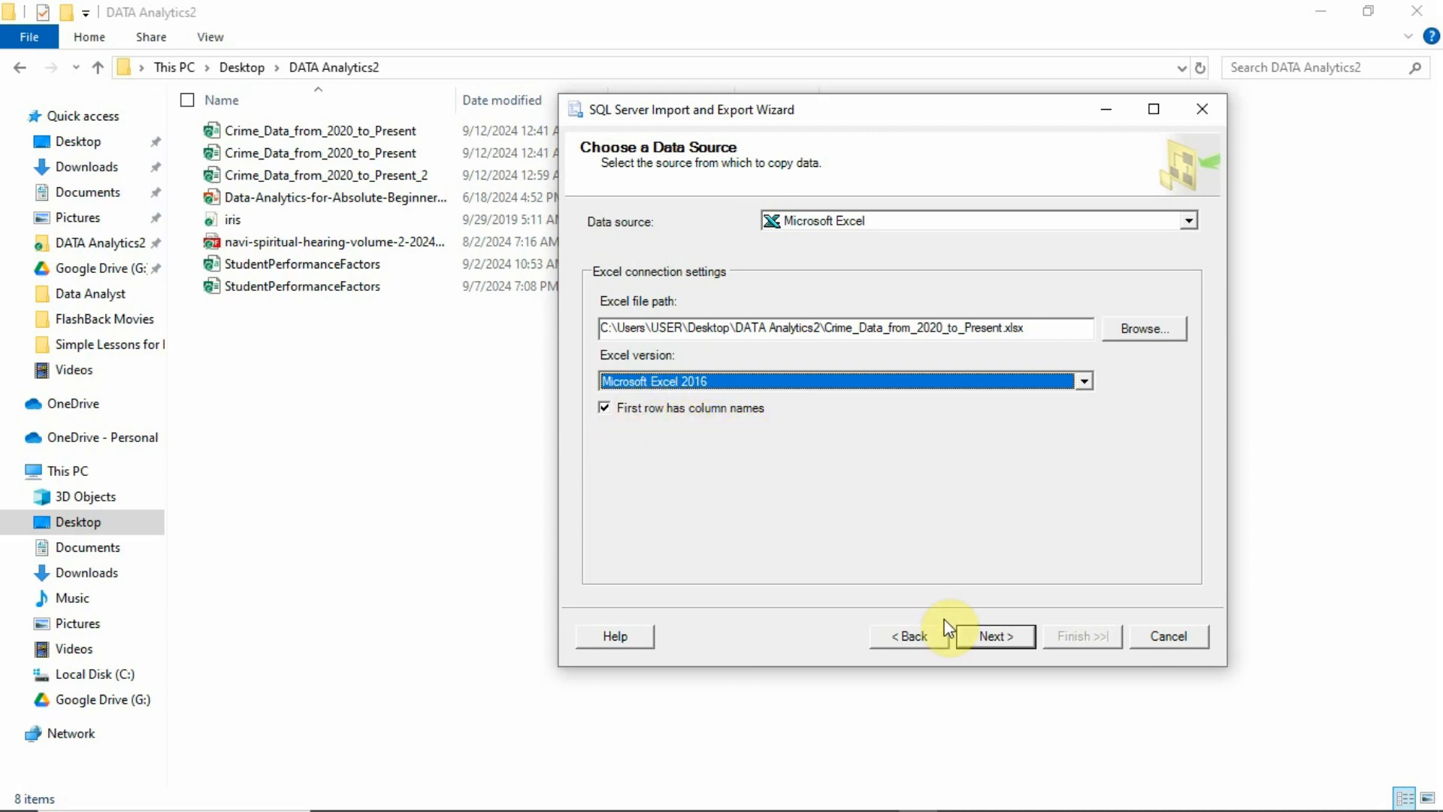
pyautogui.click(977, 629)
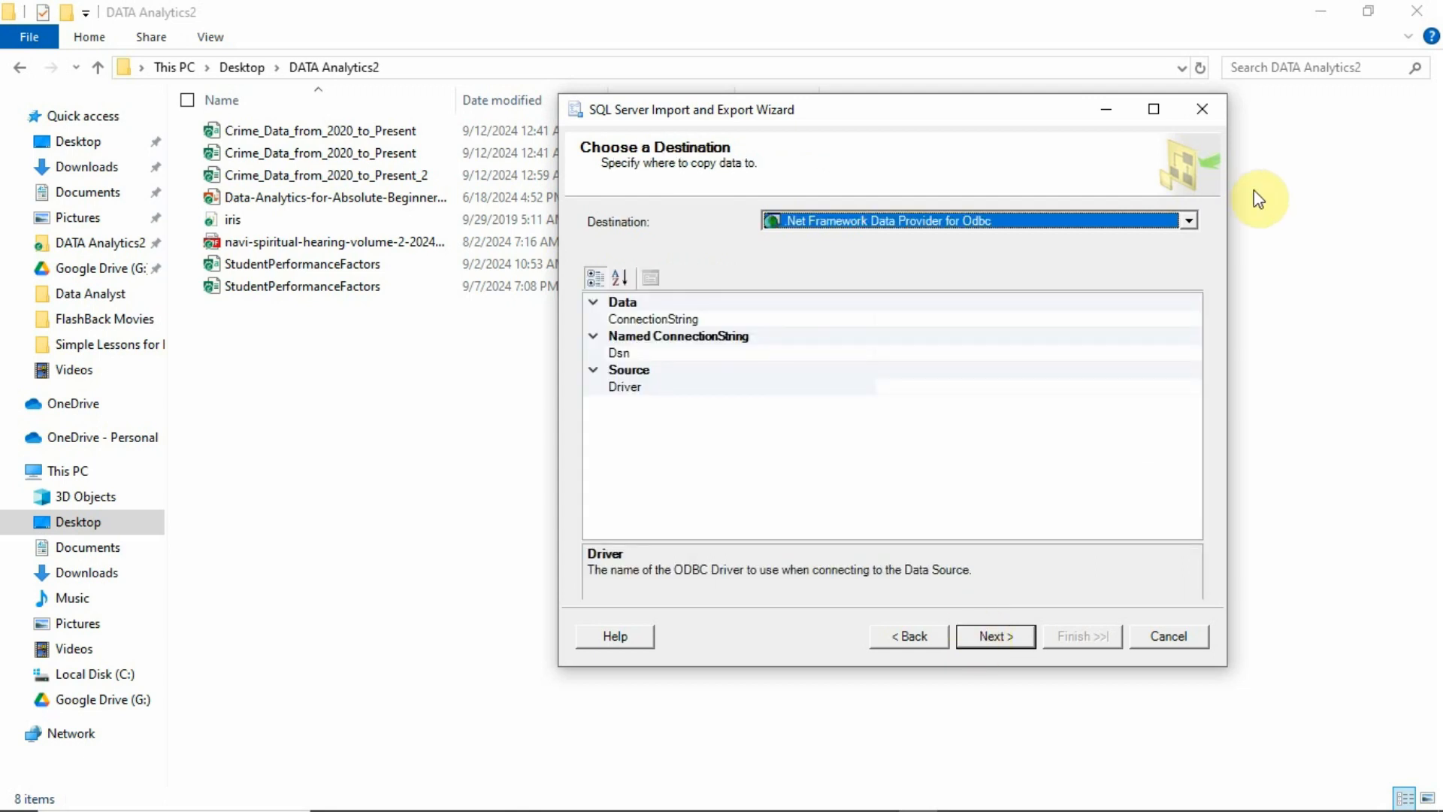
# Step: Choose Microsoft OLE DB Driver for SQL Server as the destination and open its connection properties
pyautogui.click(1189, 221)
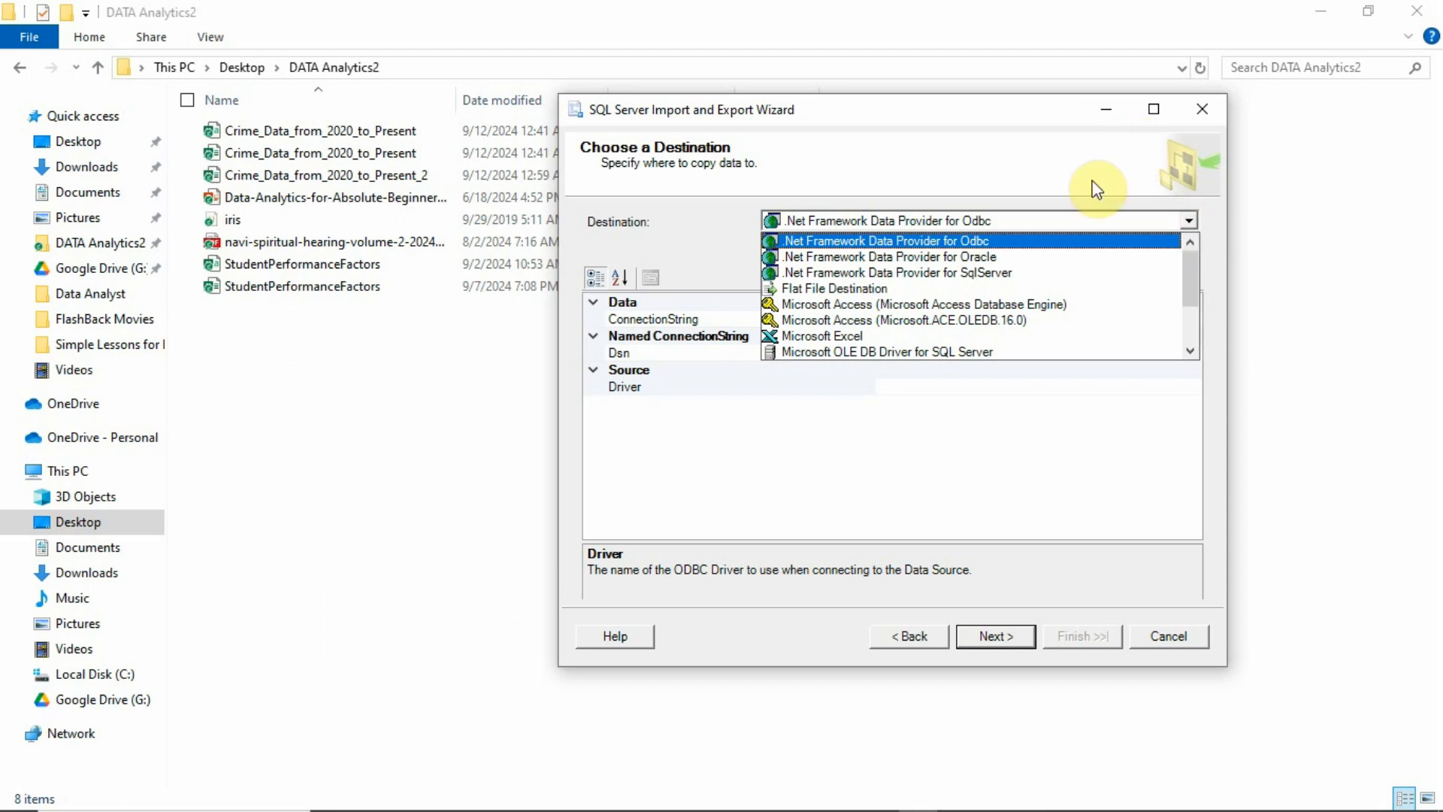
pyautogui.click(774, 485)
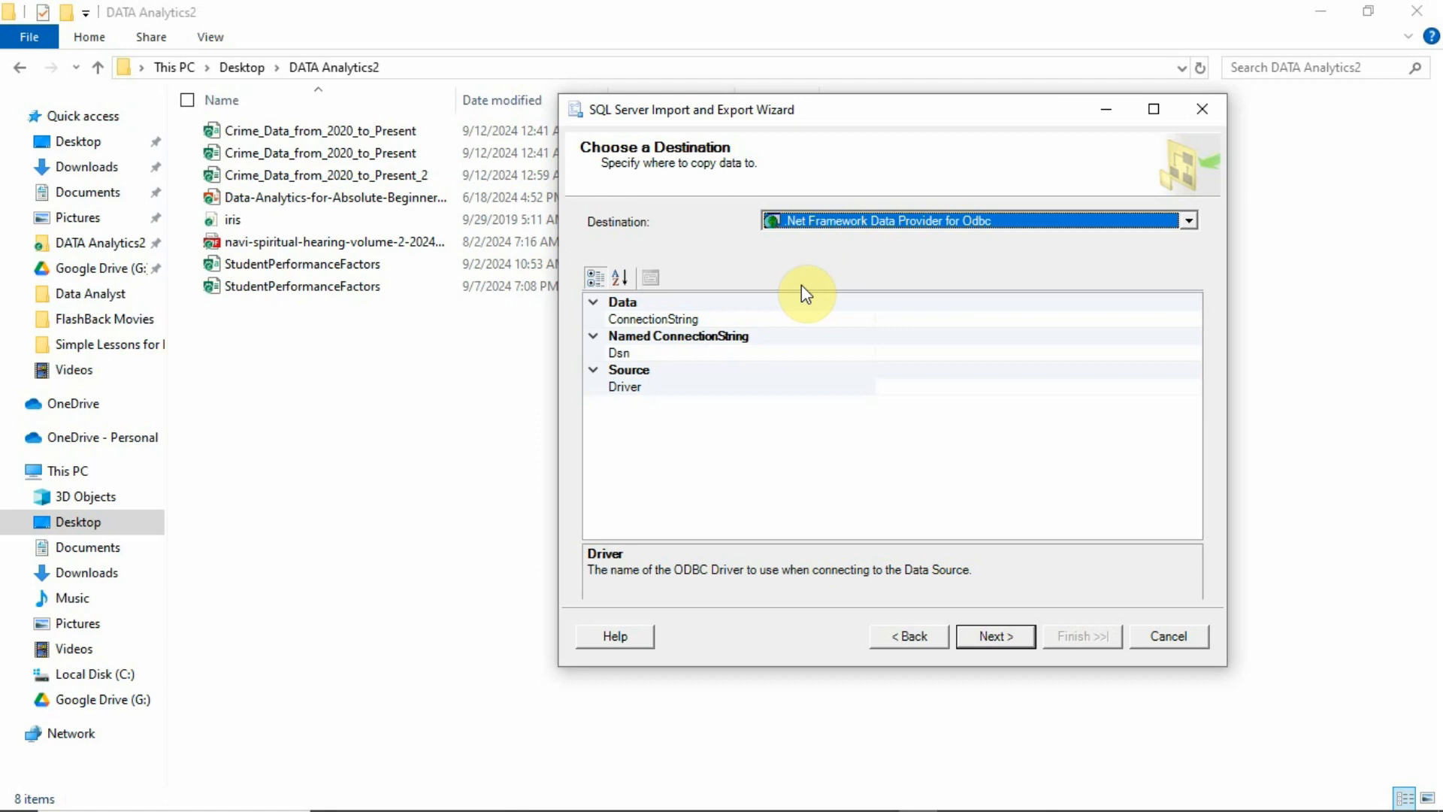
pyautogui.click(1190, 221)
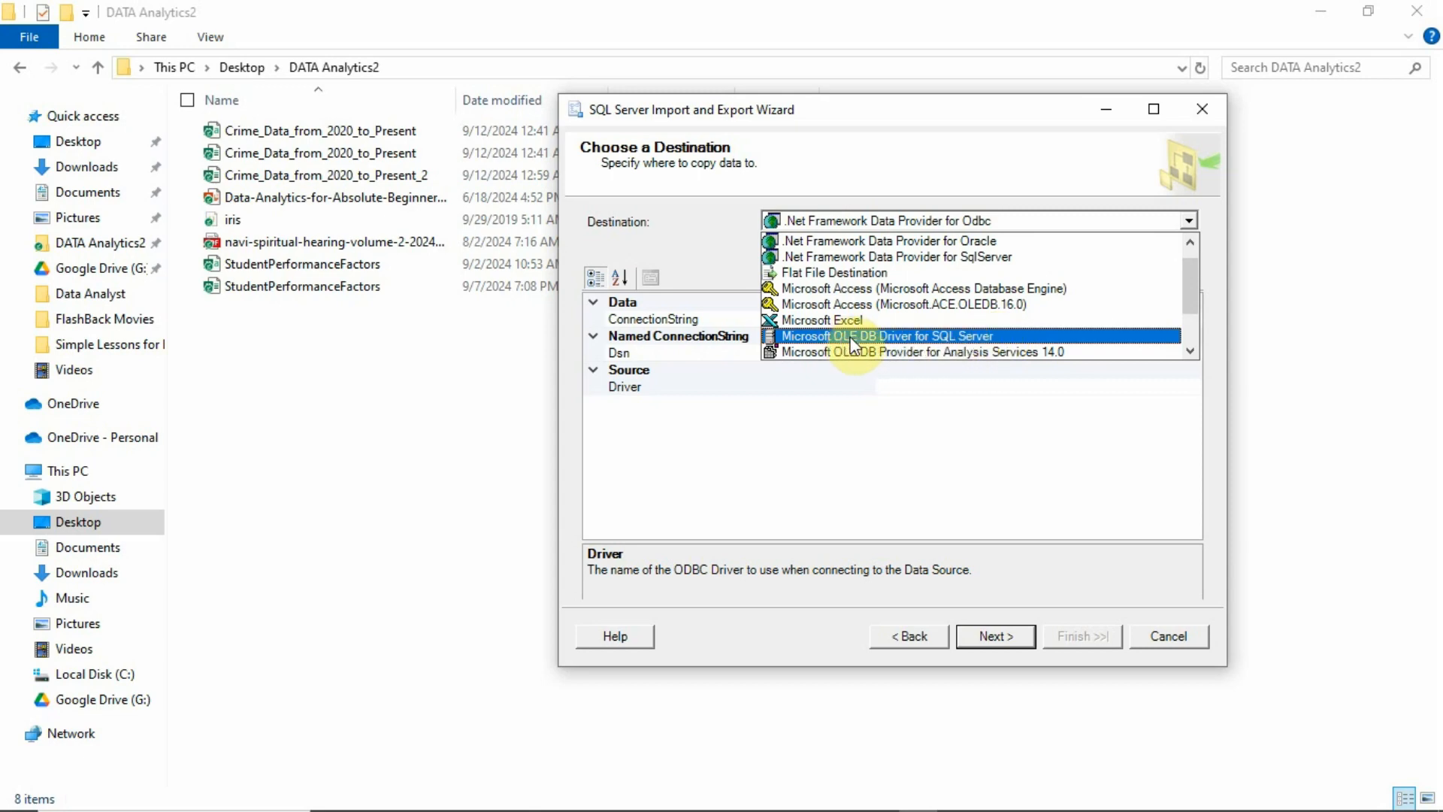
pyautogui.click(924, 337)
pyautogui.click(1120, 314)
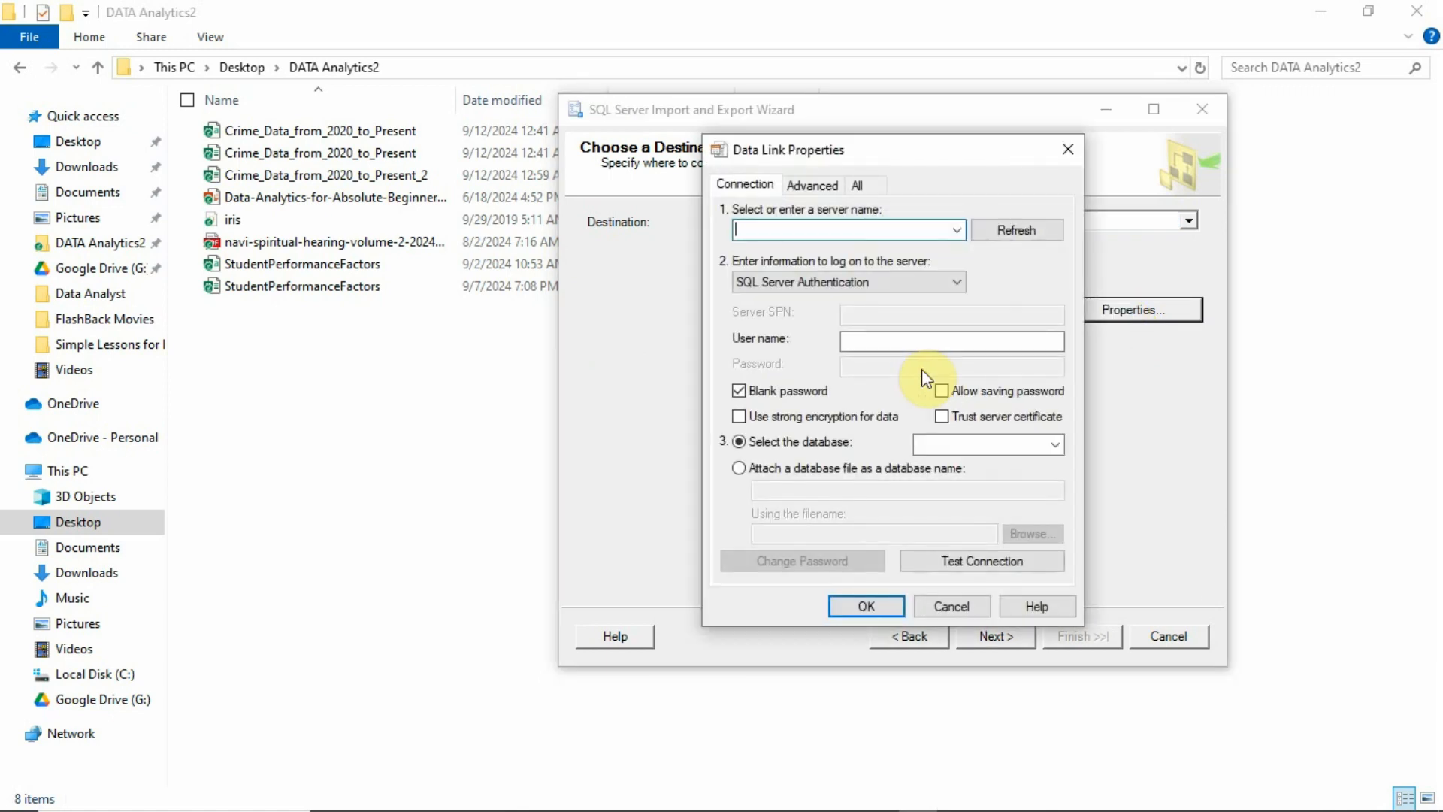
# Step: Set the destination server's log-on method to Windows Authentication and check the list of available server names
pyautogui.click(819, 231)
pyautogui.click(958, 282)
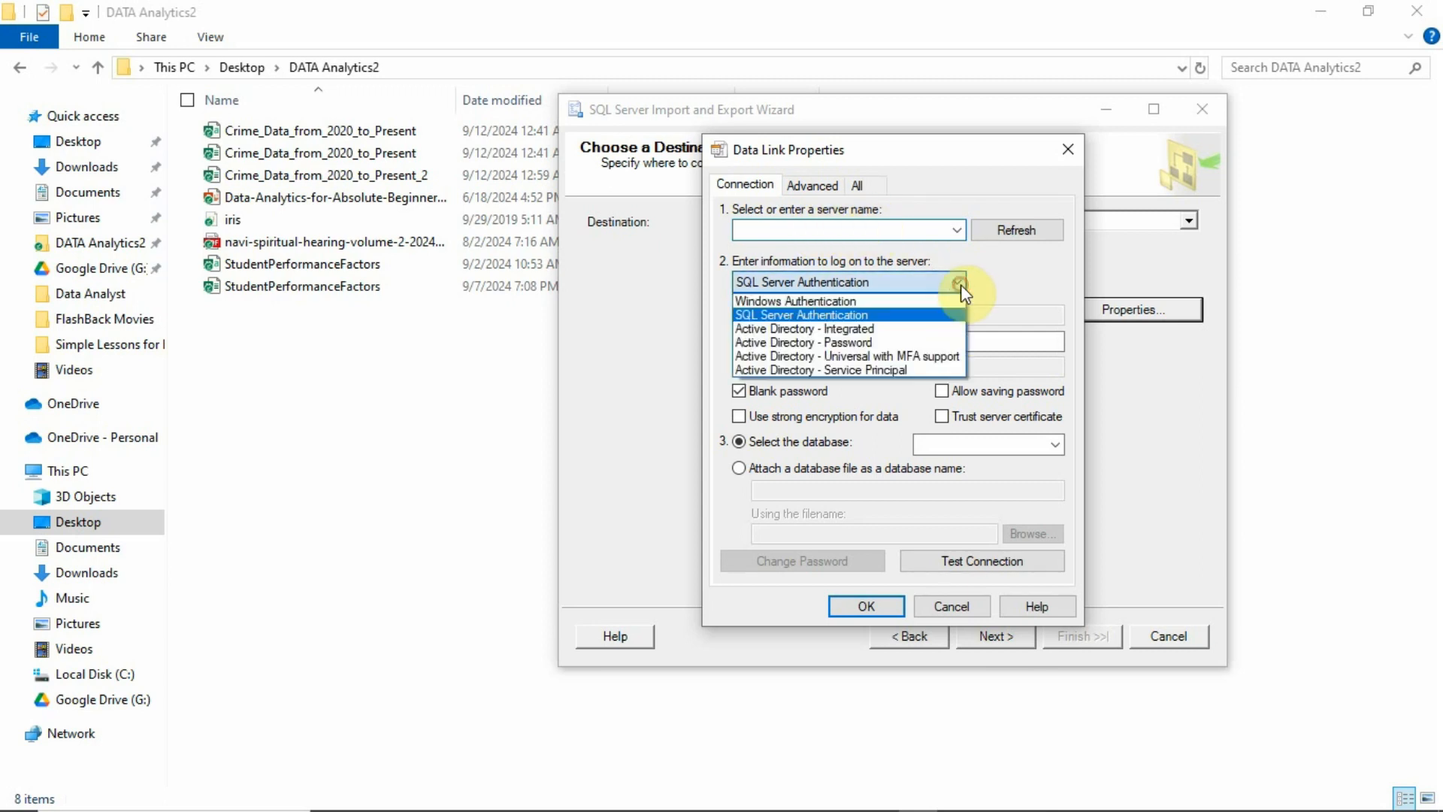
pyautogui.click(858, 303)
pyautogui.click(956, 230)
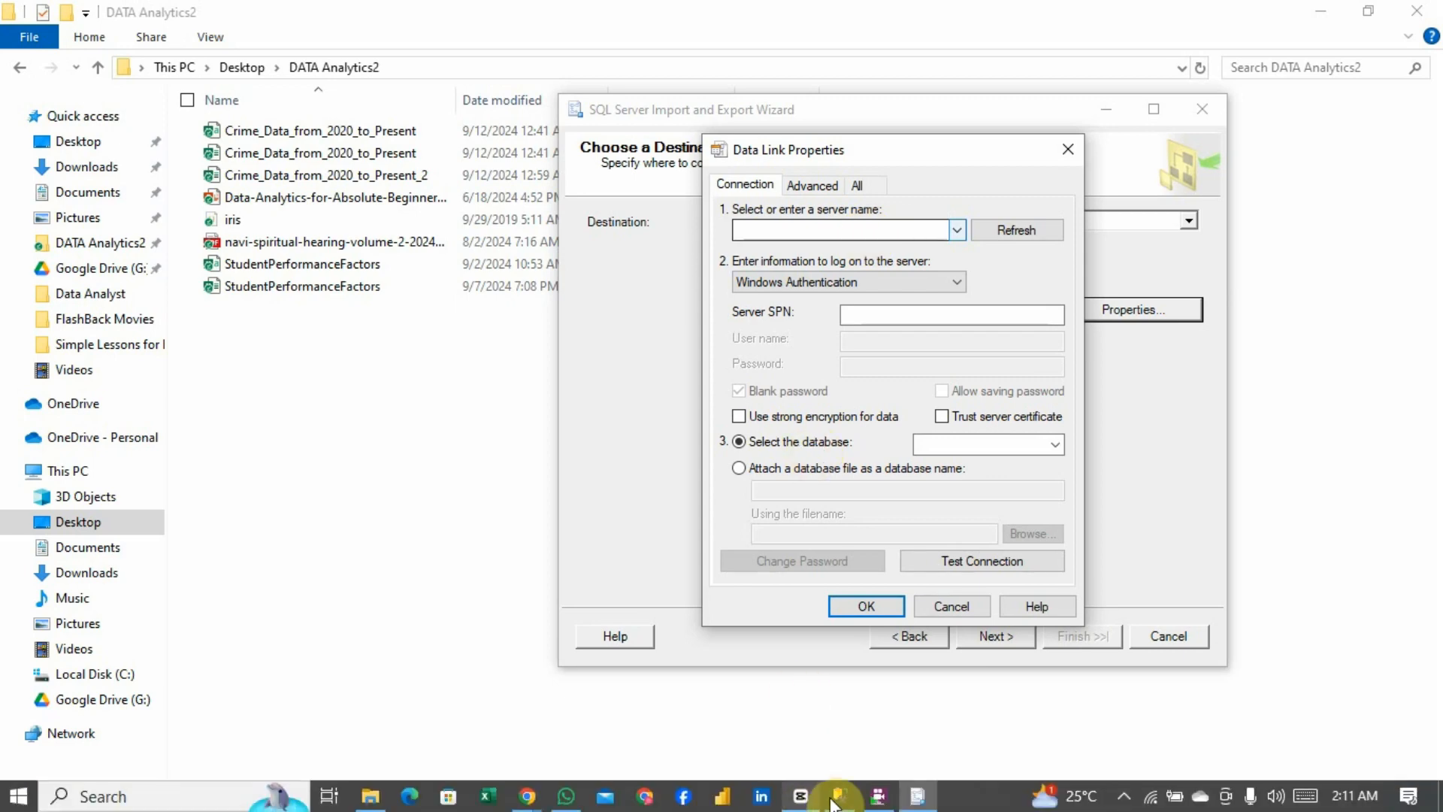
# Step: Switch to SQL Server Management Studio and connect to the Database Engine with Windows Authentication, noting its server name
pyautogui.click(847, 801)
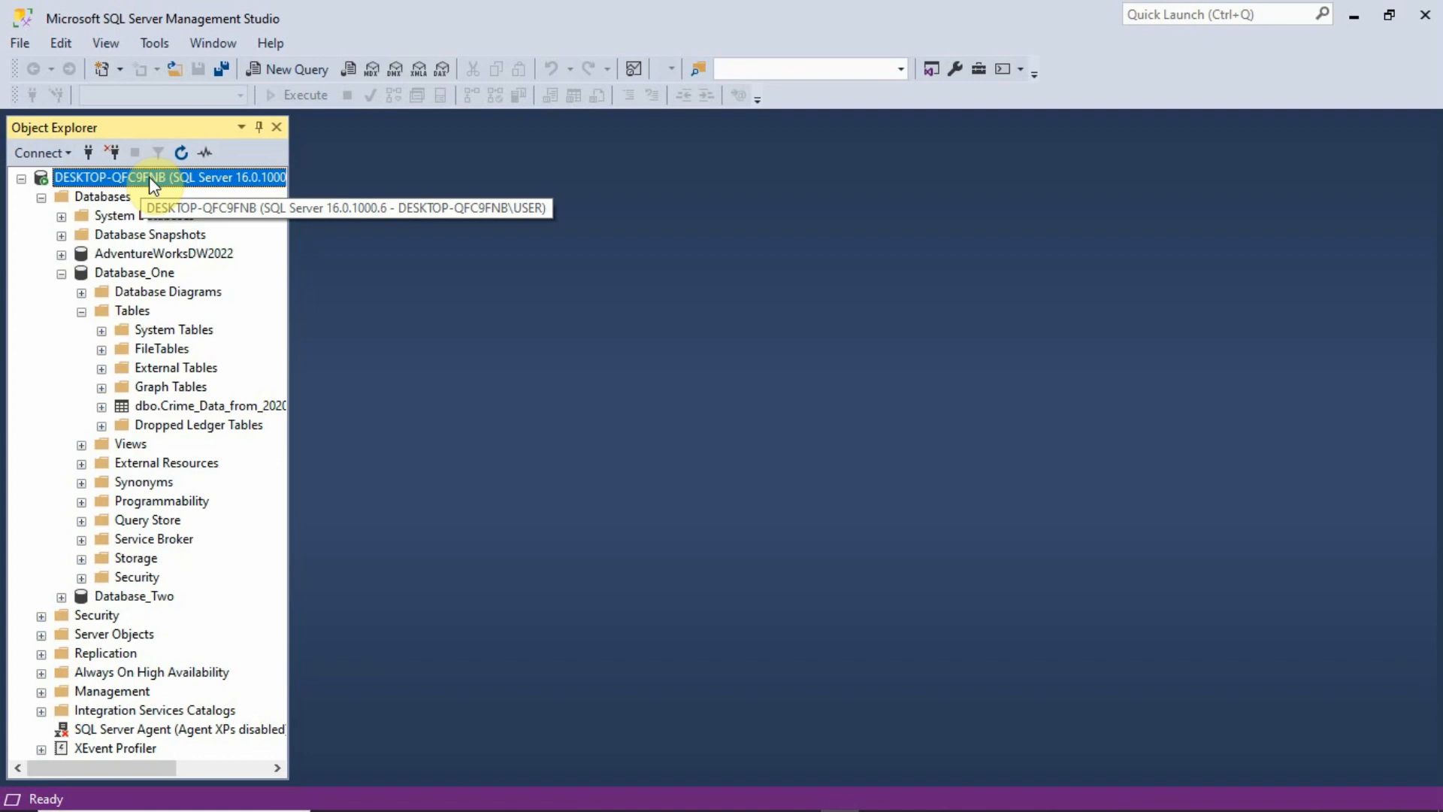
pyautogui.click(40, 155)
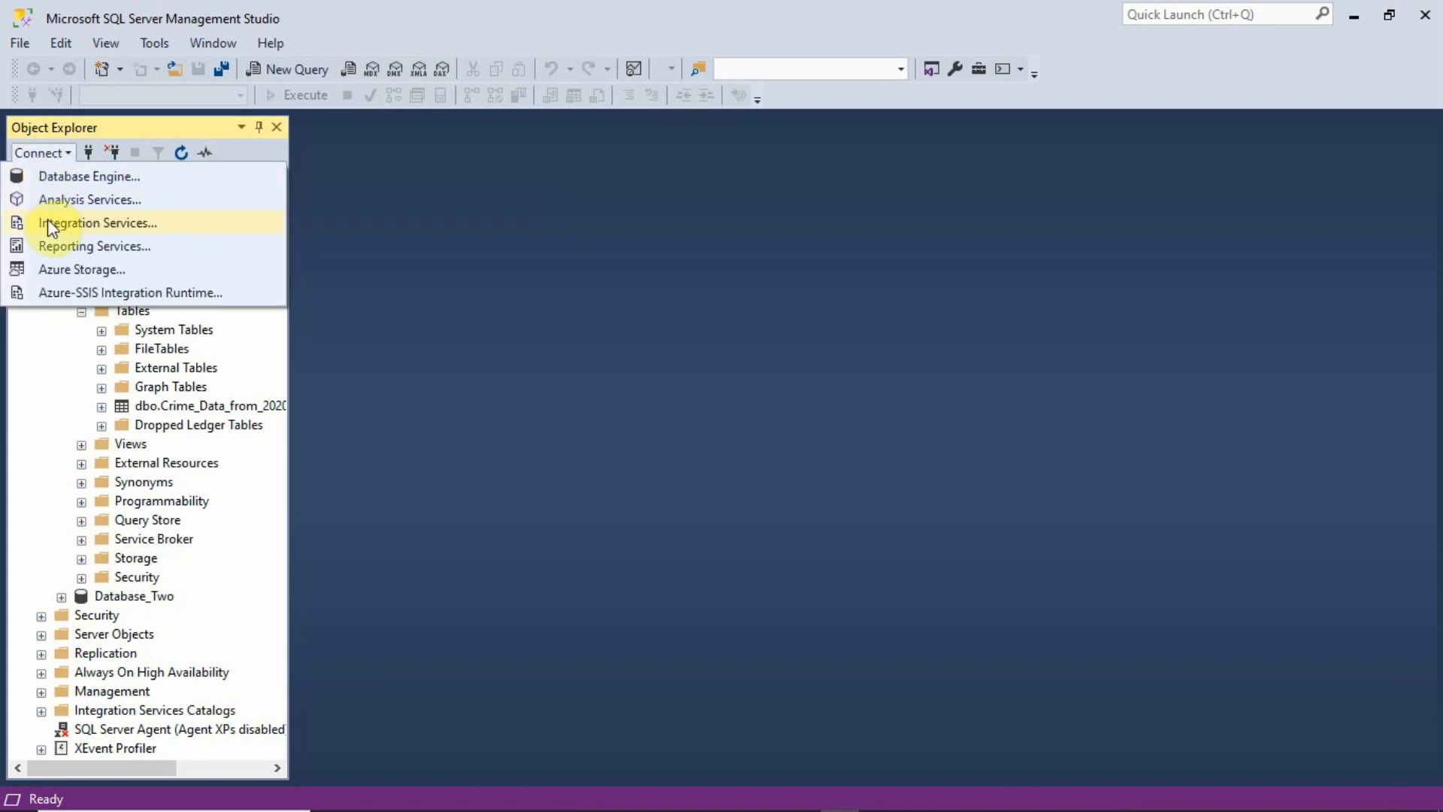
pyautogui.click(44, 179)
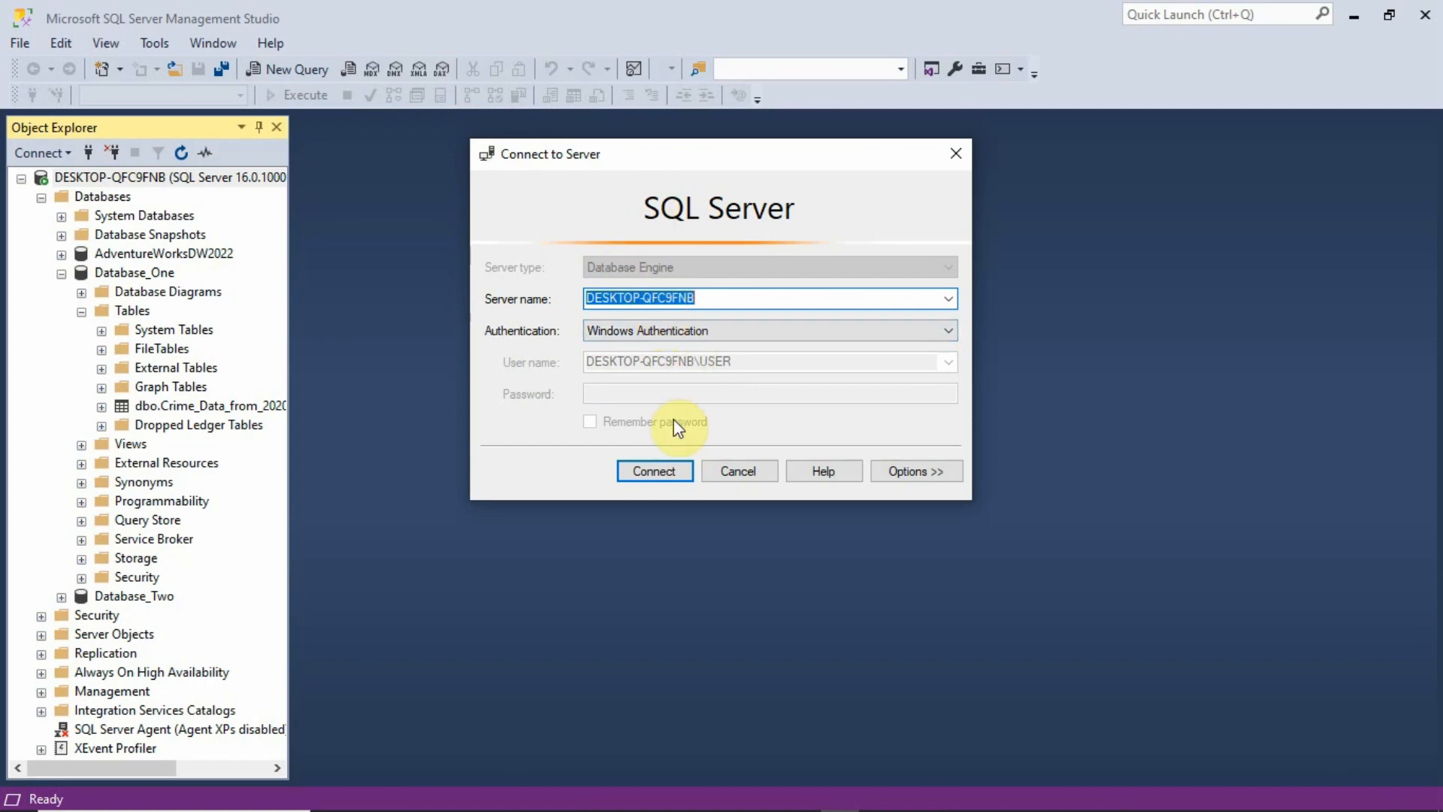
pyautogui.click(665, 472)
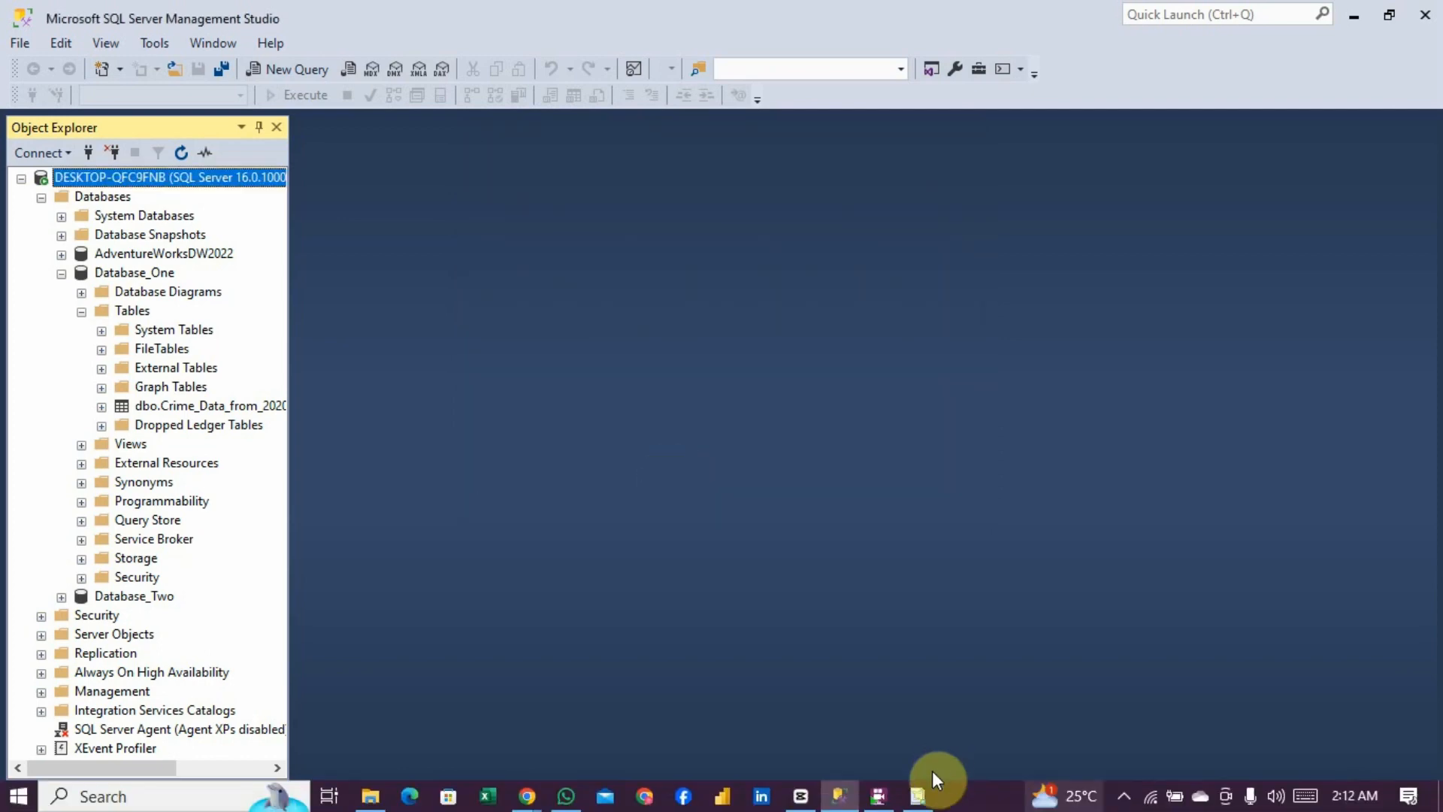
# Step: Back in the import wizard, set the server name to DESKTOP-QFC9FNB, select Database_Two as the database, and accept the destination
pyautogui.click(918, 796)
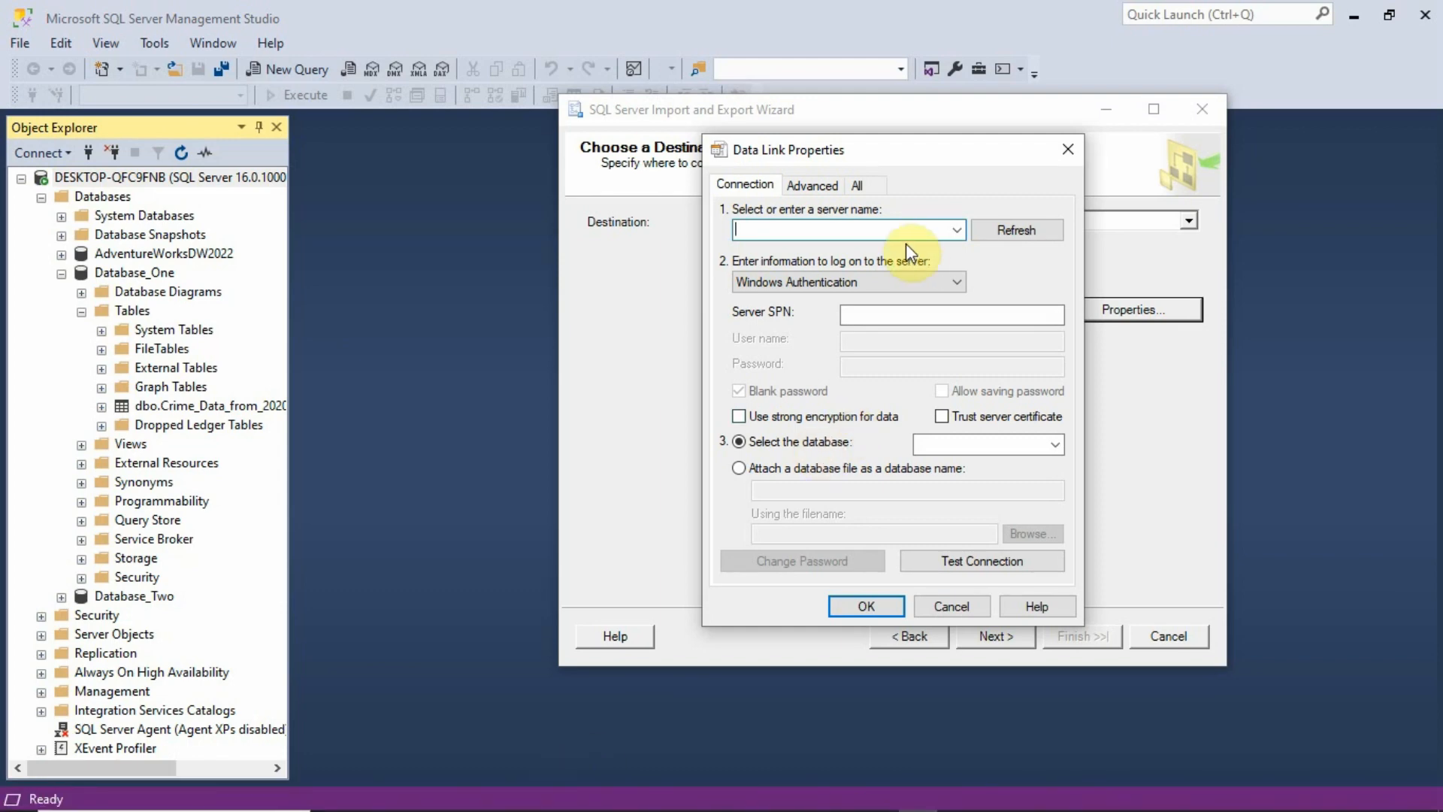
pyautogui.write('DESKTOP-QFC9FNB')
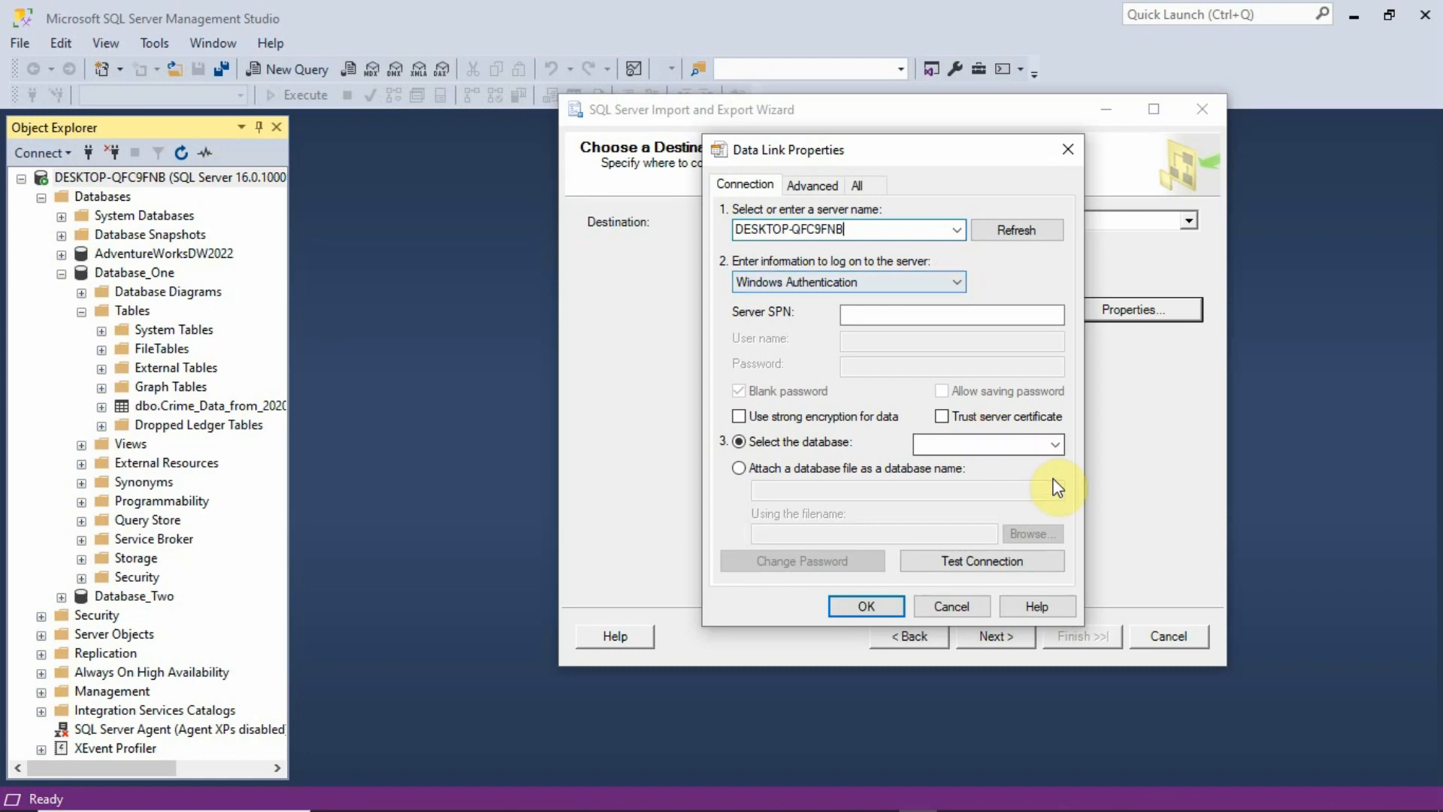
pyautogui.click(1055, 444)
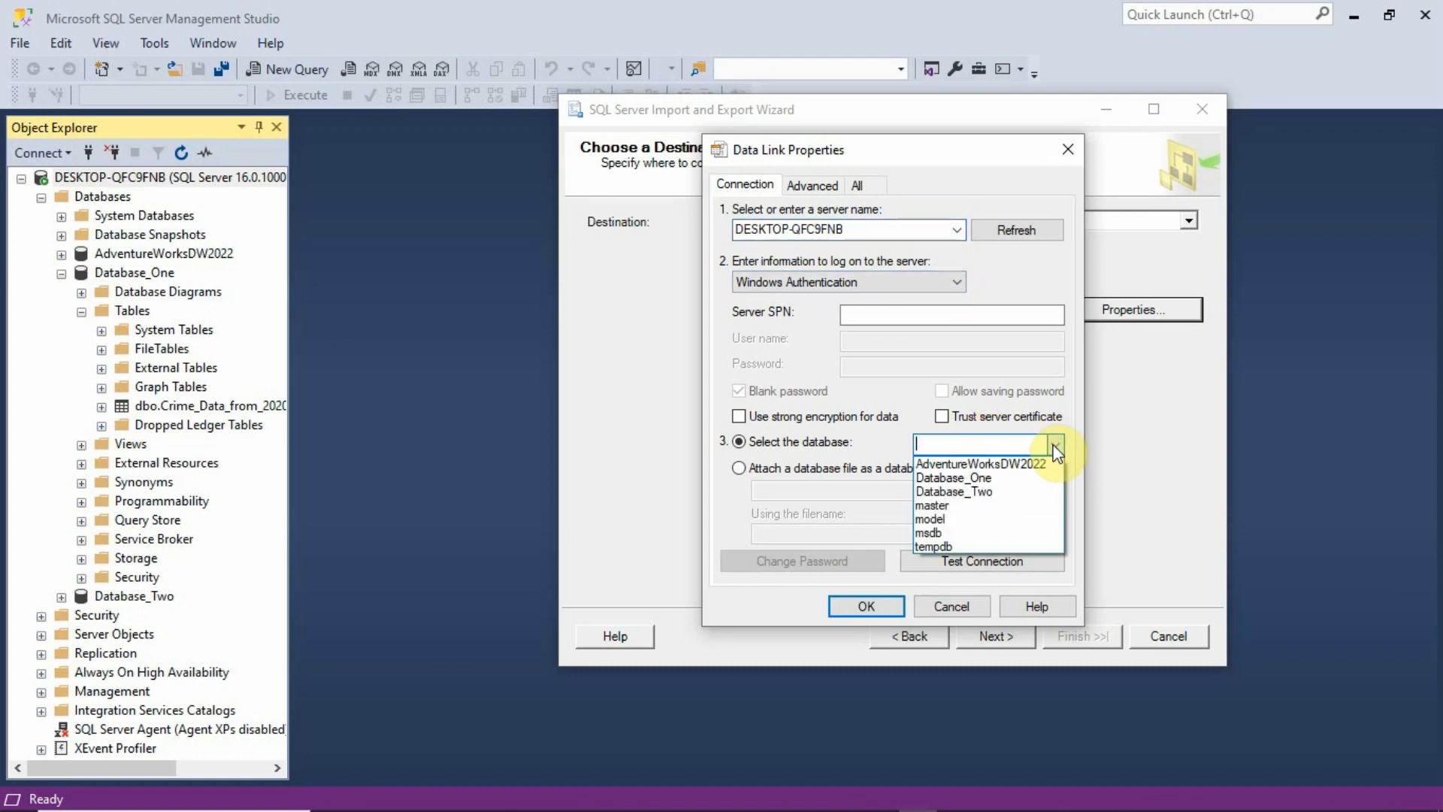
pyautogui.click(1006, 493)
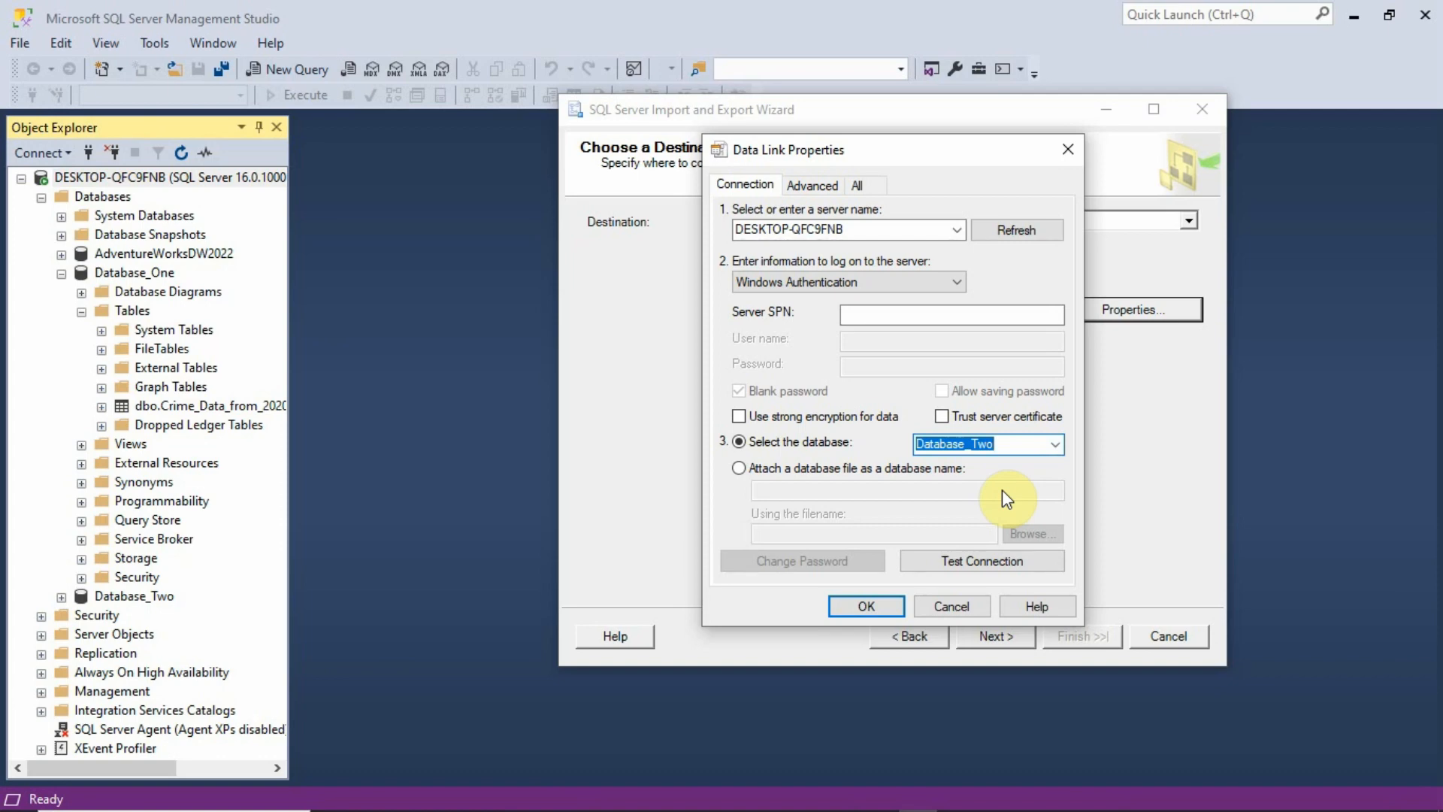
pyautogui.click(868, 608)
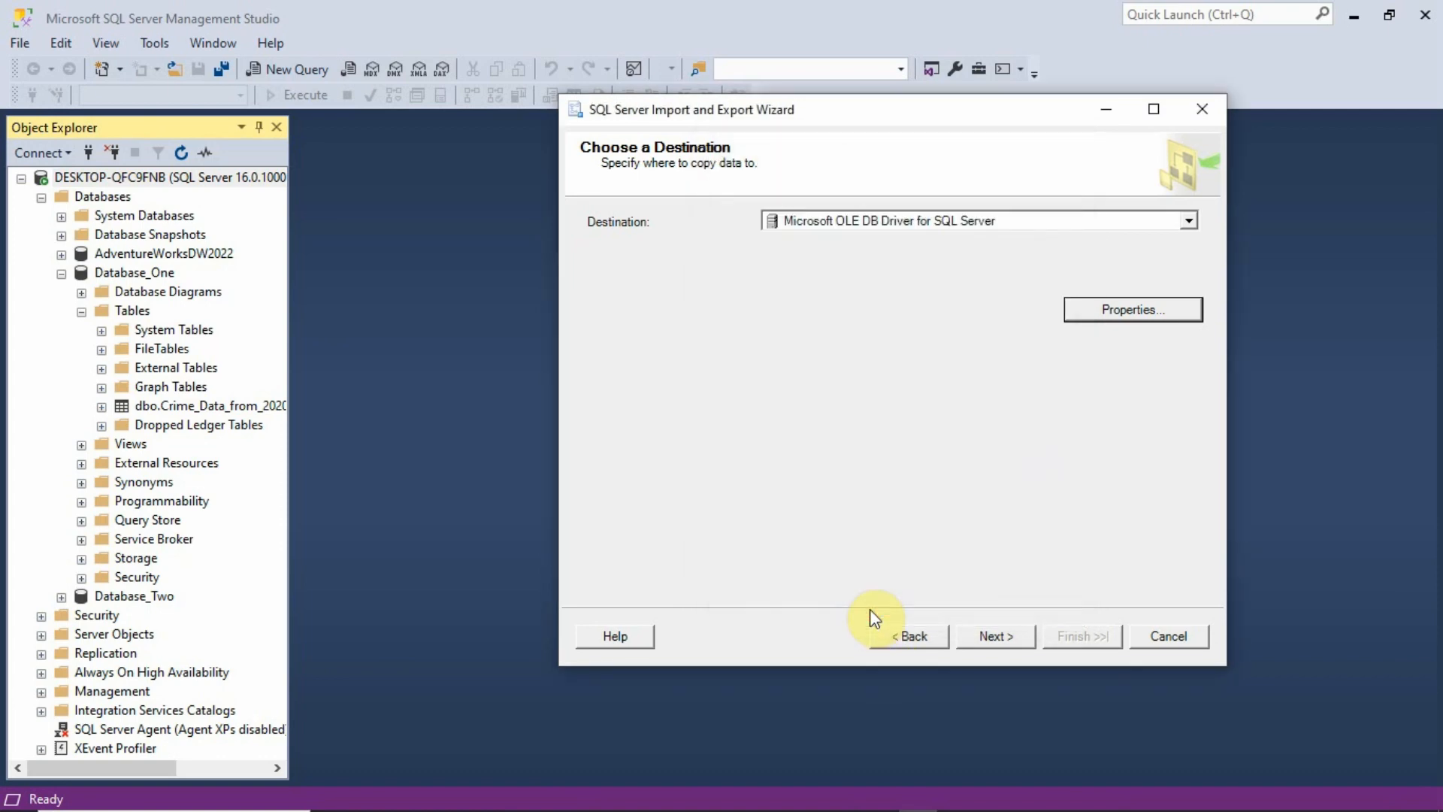
pyautogui.click(1002, 644)
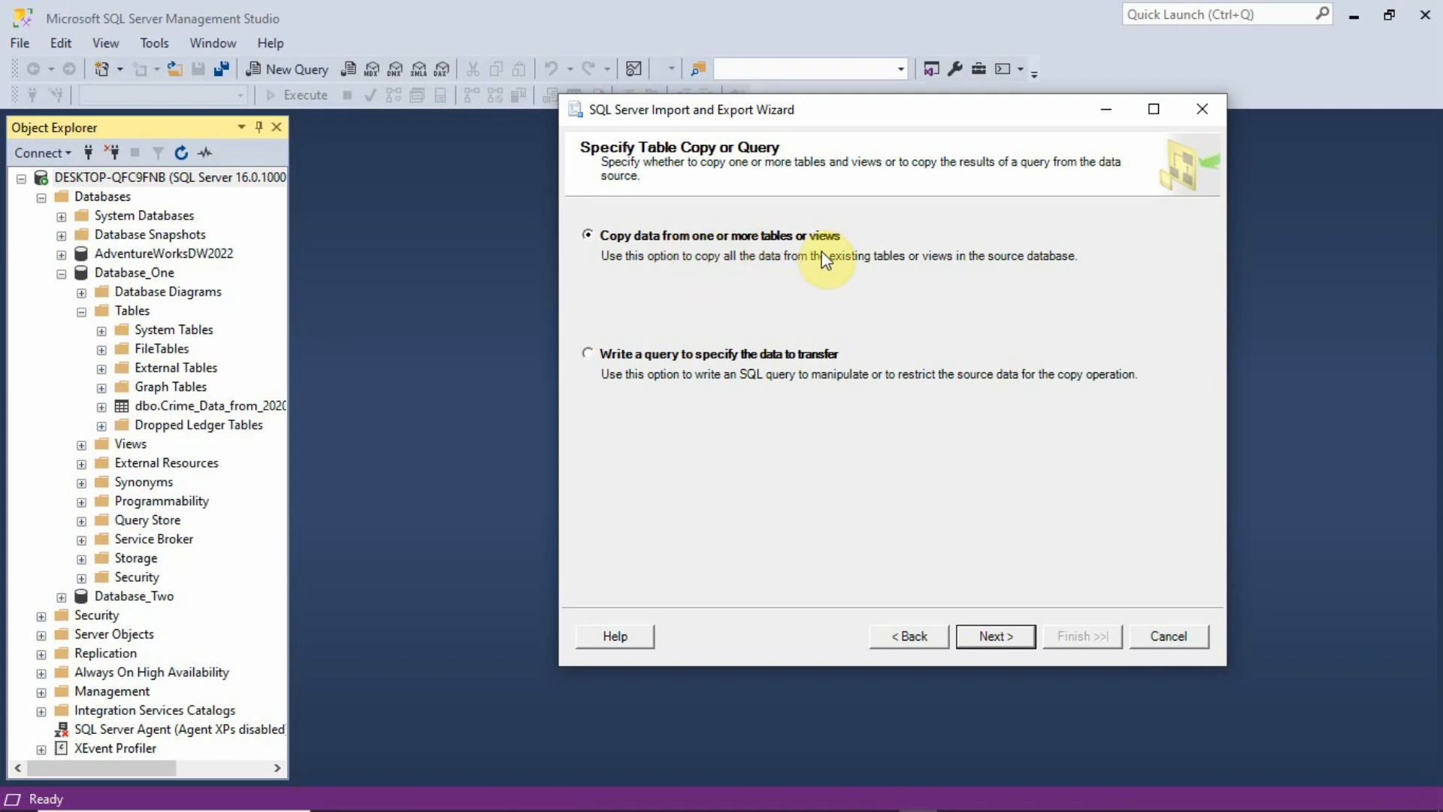
# Step: Keep the option to copy data from tables or views and rename the destination table to [dbo].[Crime_Data_from_2020_to_Present]
pyautogui.click(995, 635)
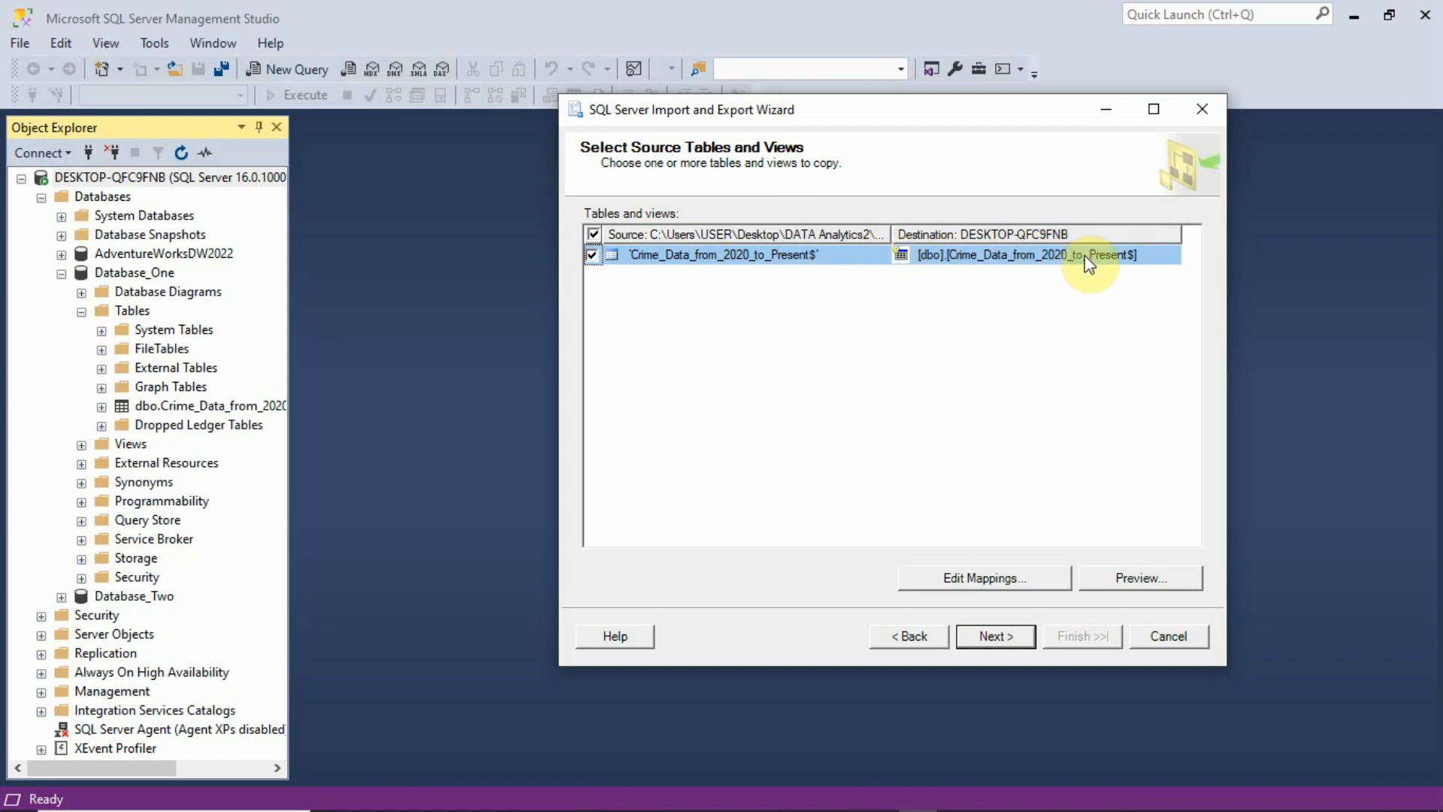
pyautogui.click(1132, 256)
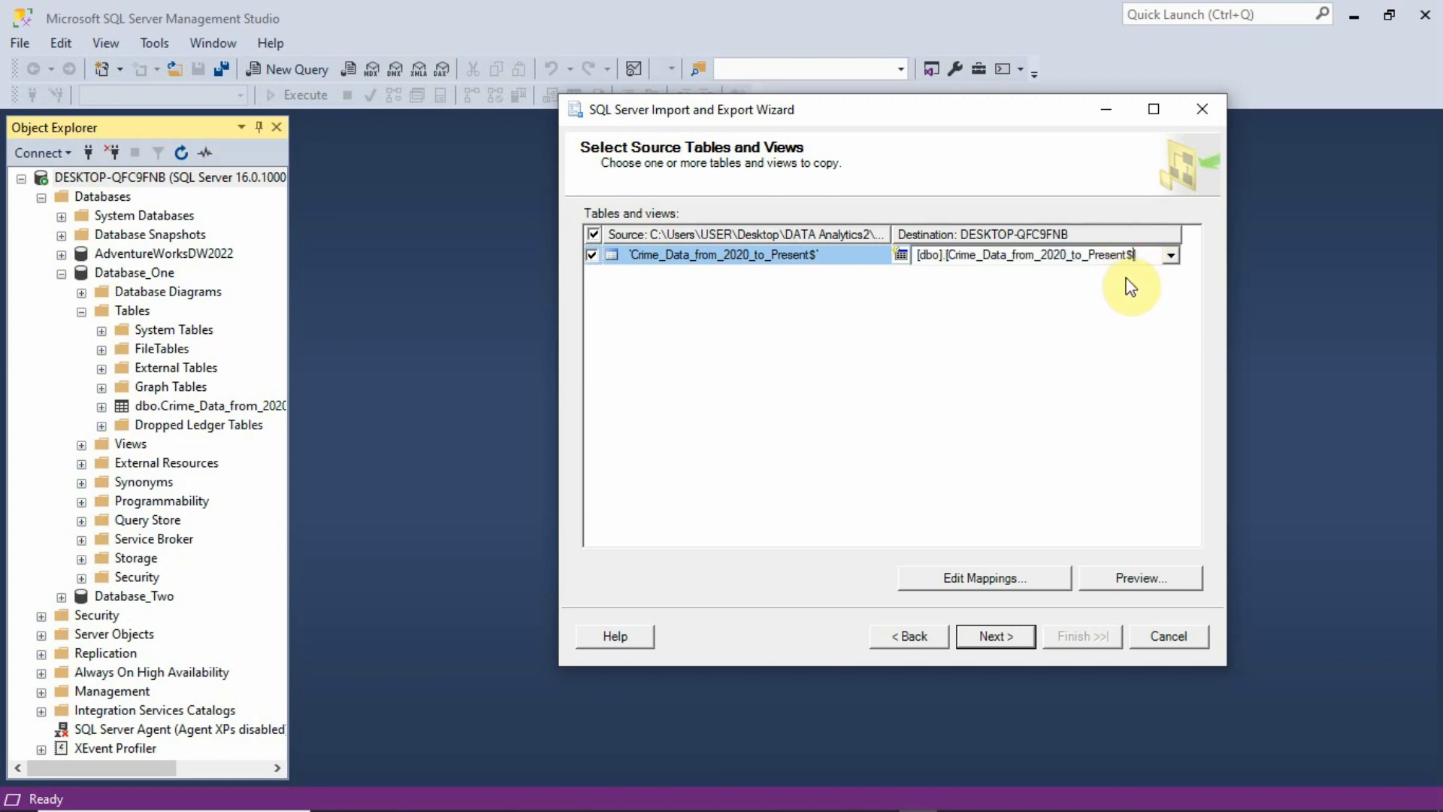
pyautogui.press('BackSpace')
pyautogui.press('Return')
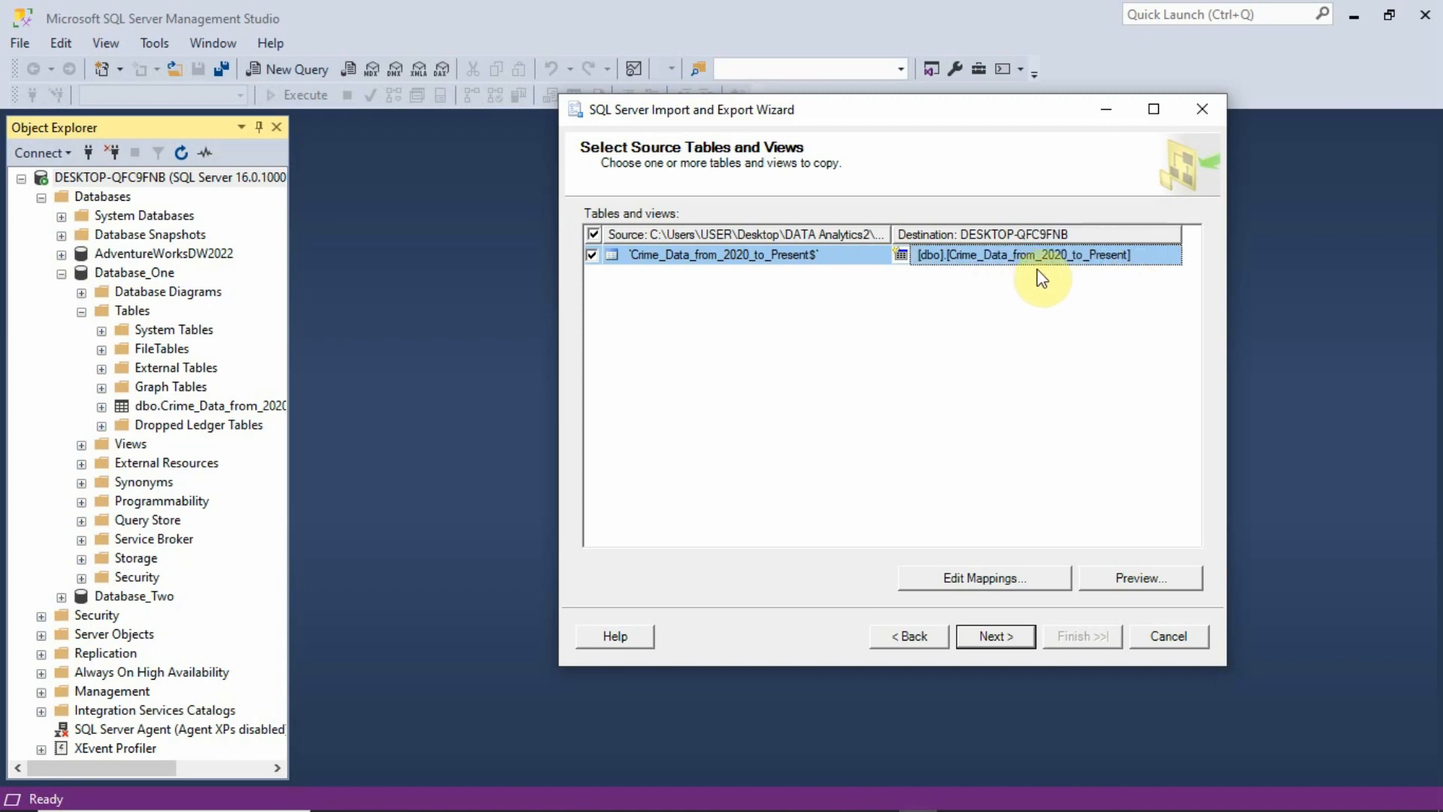
# Step: Review the column mappings and data types for the Crime_Data_from_2020_to_Present destination table
pyautogui.click(983, 576)
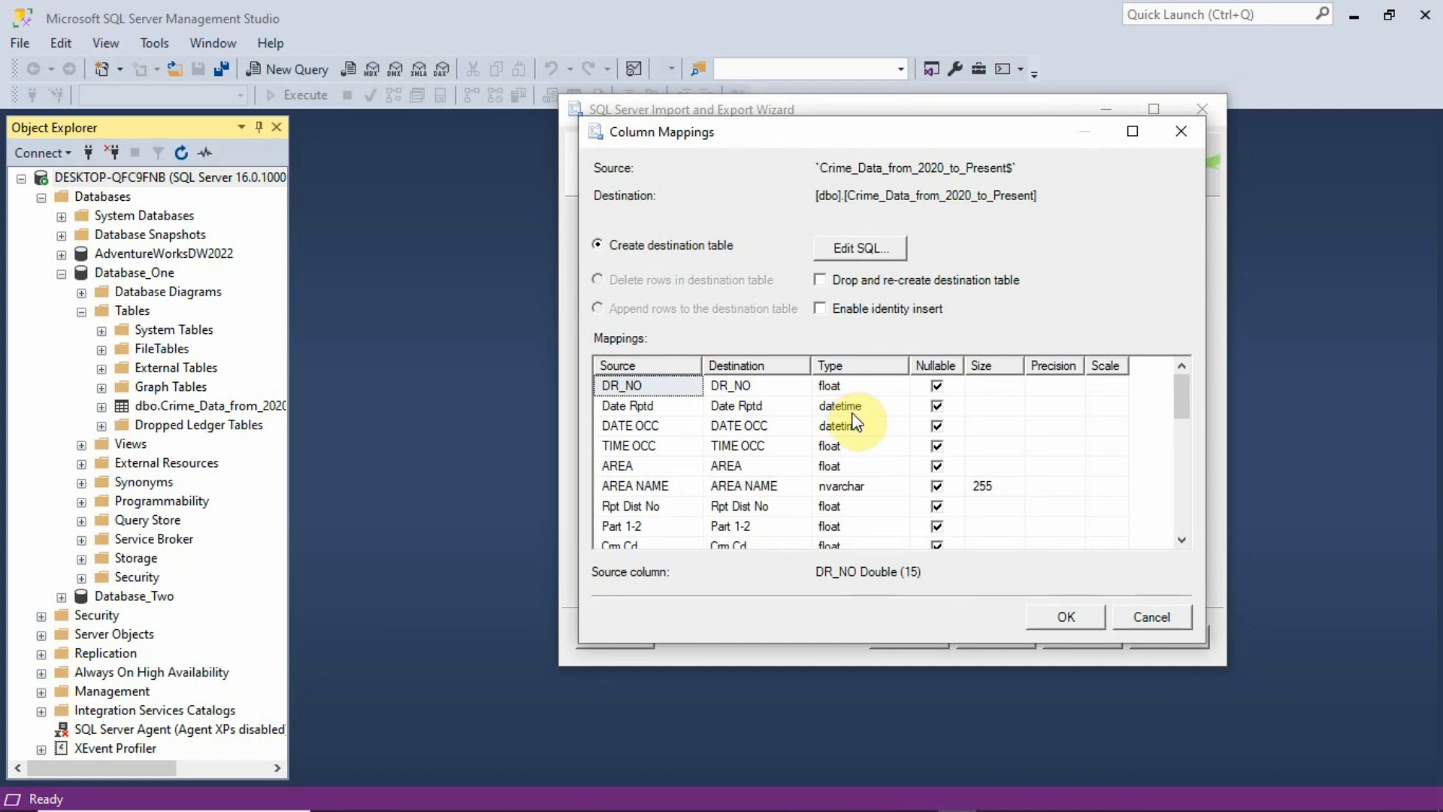
pyautogui.scroll(-5, 854, 423)
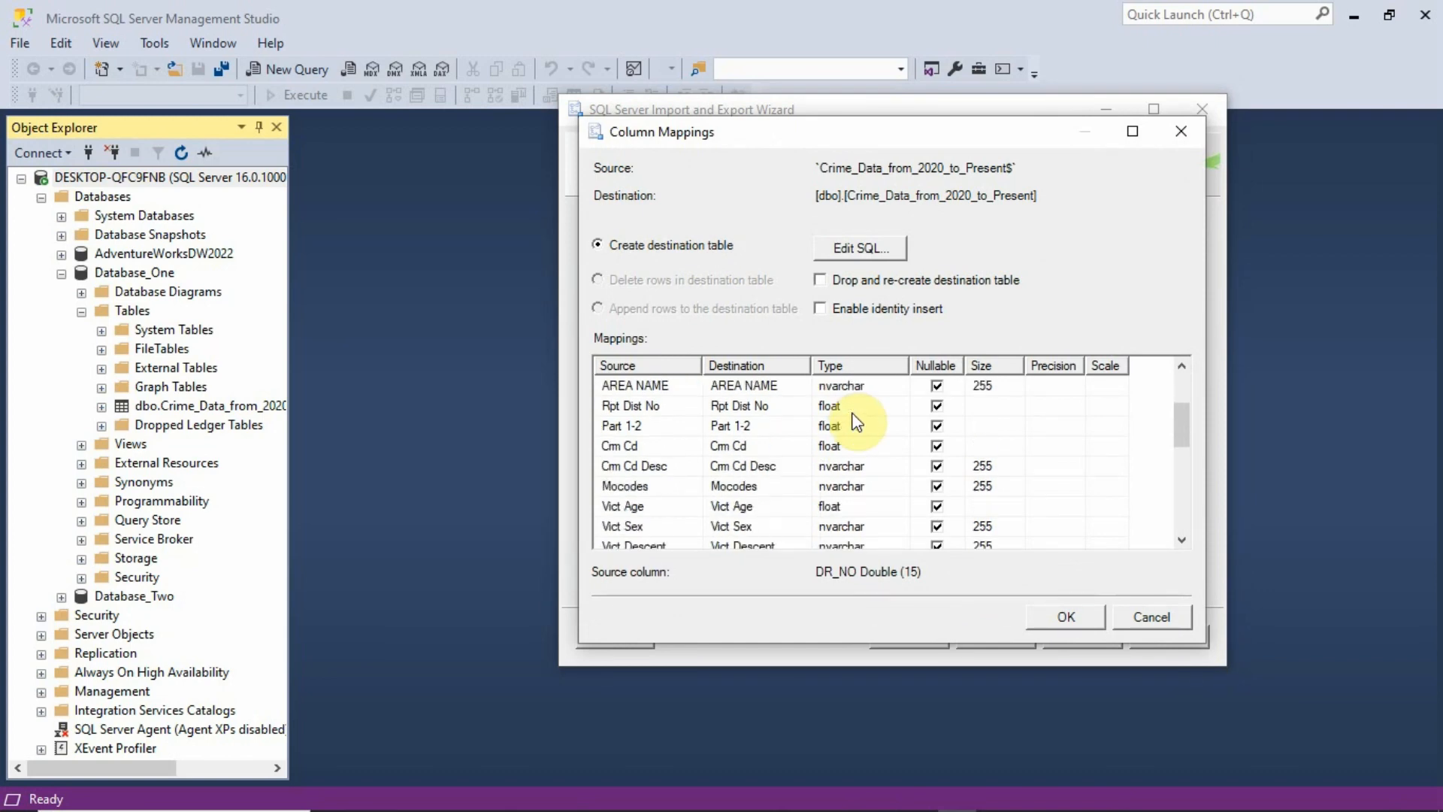
pyautogui.scroll(-2, 855, 422)
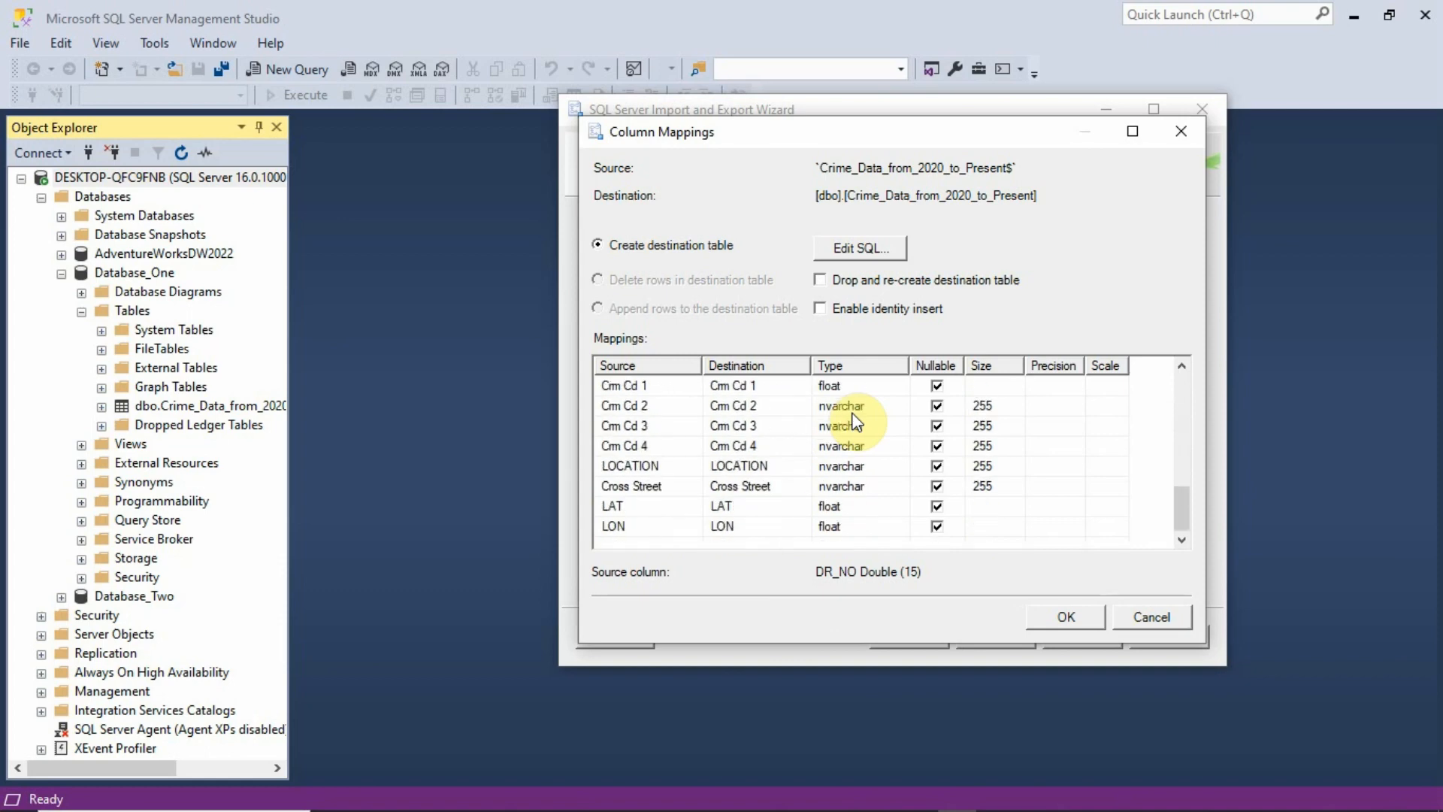
pyautogui.scroll(1, 854, 423)
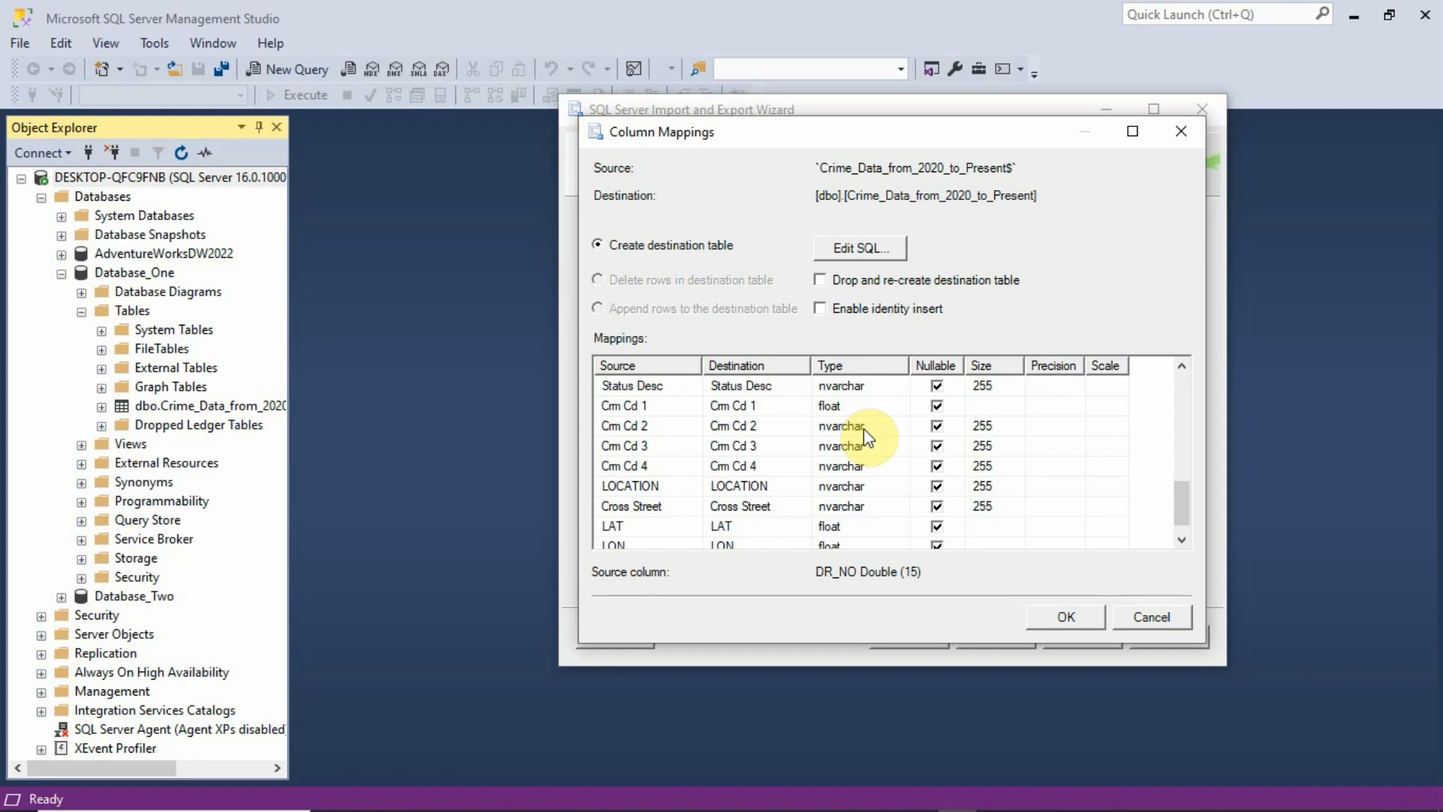
pyautogui.scroll(7, 863, 429)
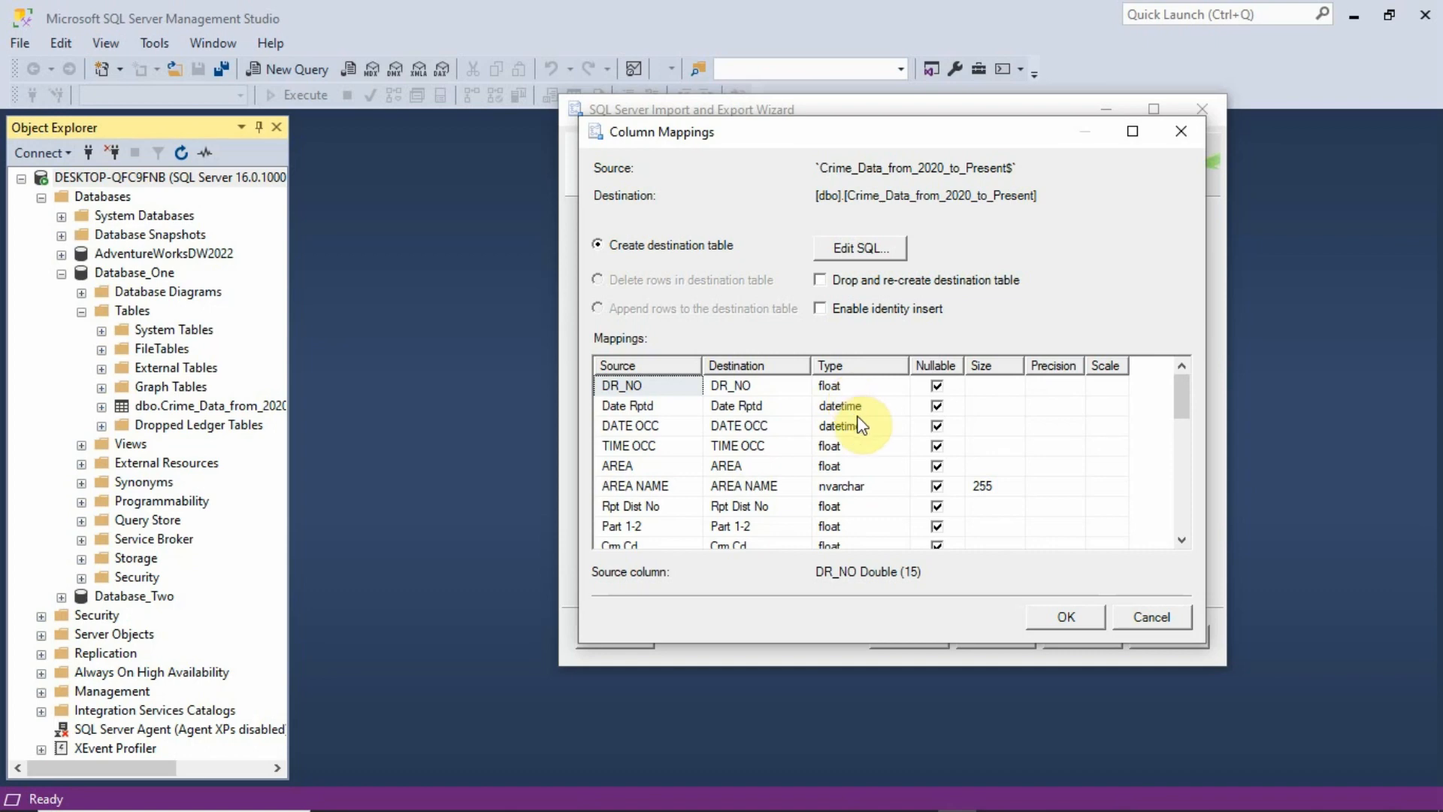
pyautogui.scroll(-2, 858, 417)
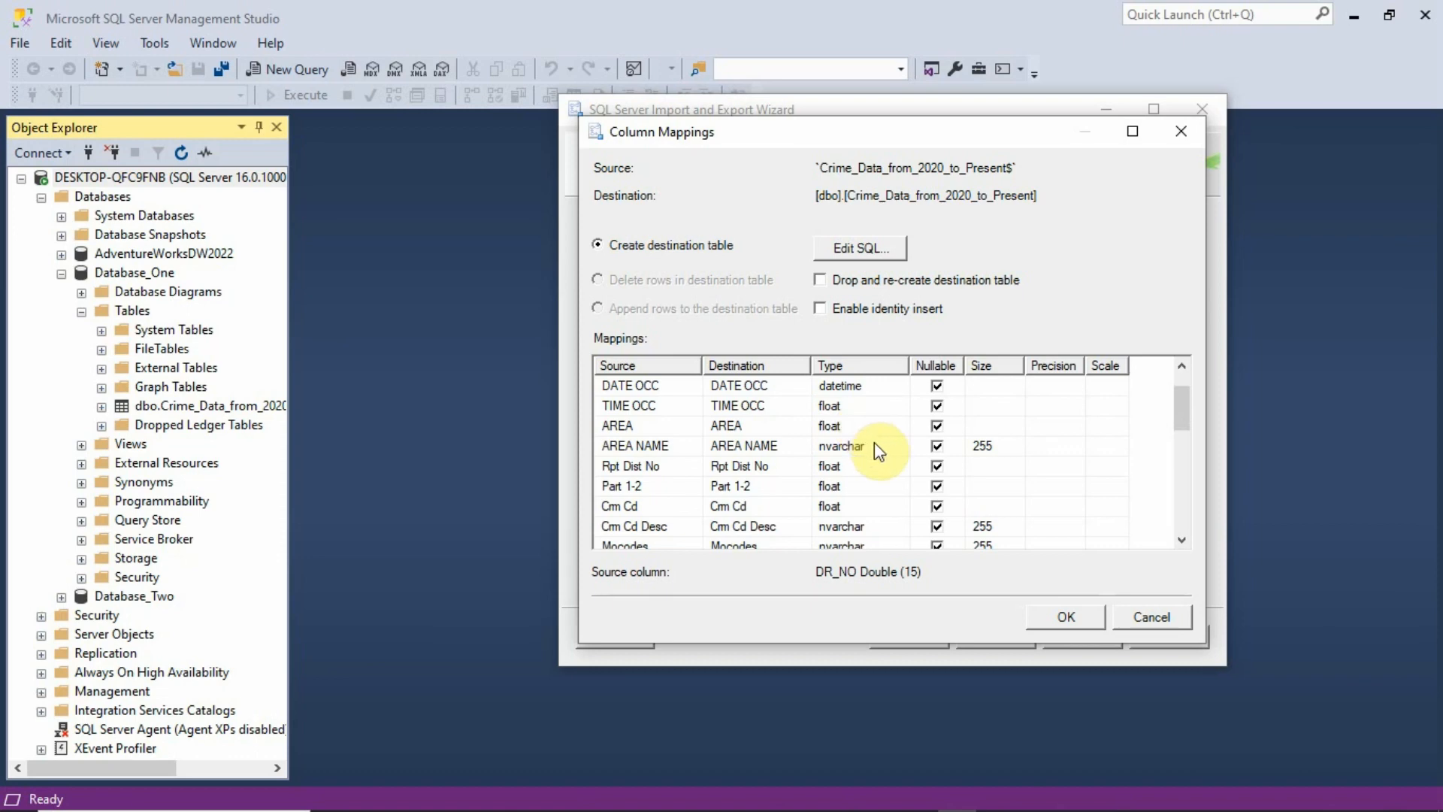
pyautogui.click(873, 444)
pyautogui.scroll(10, 891, 461)
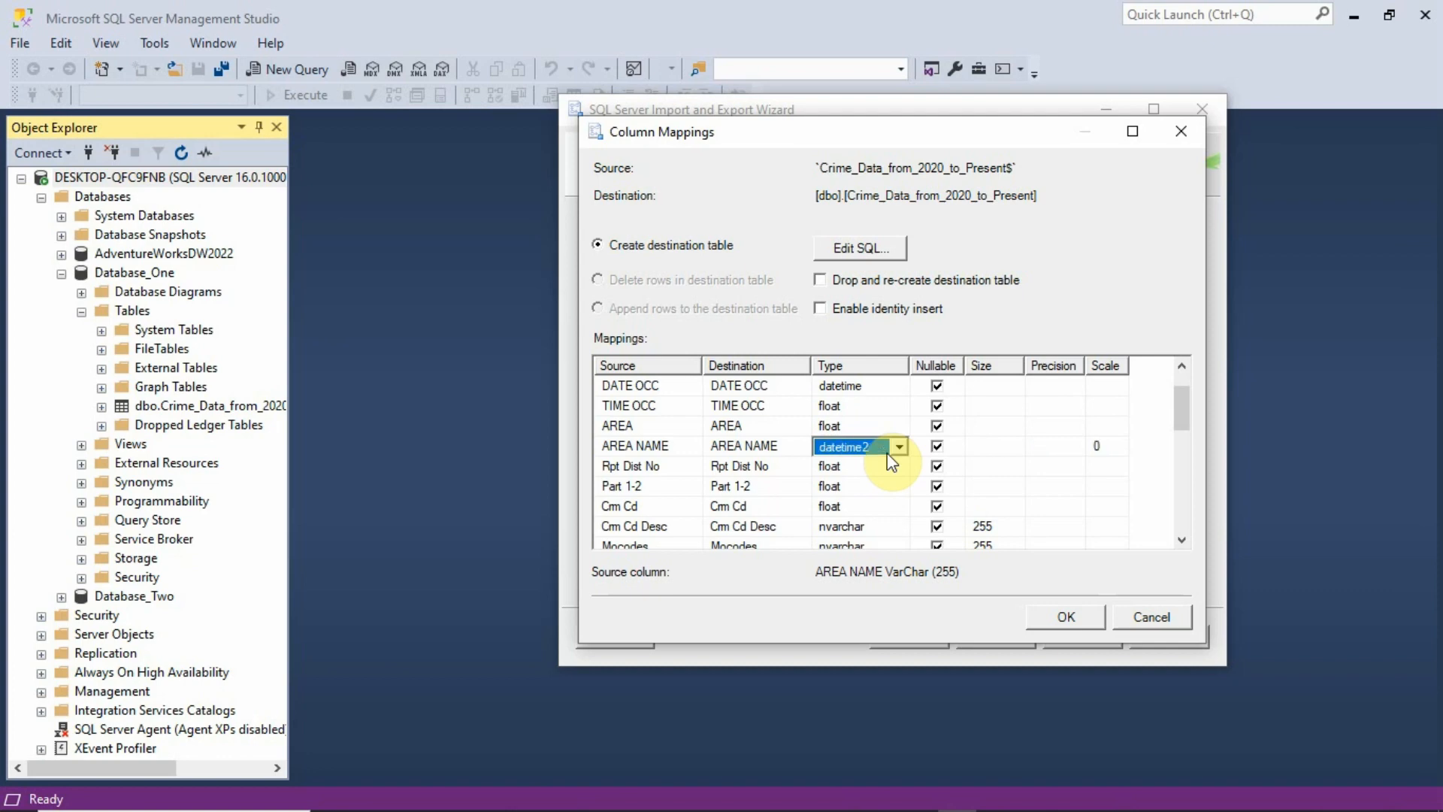
pyautogui.press('Escape')
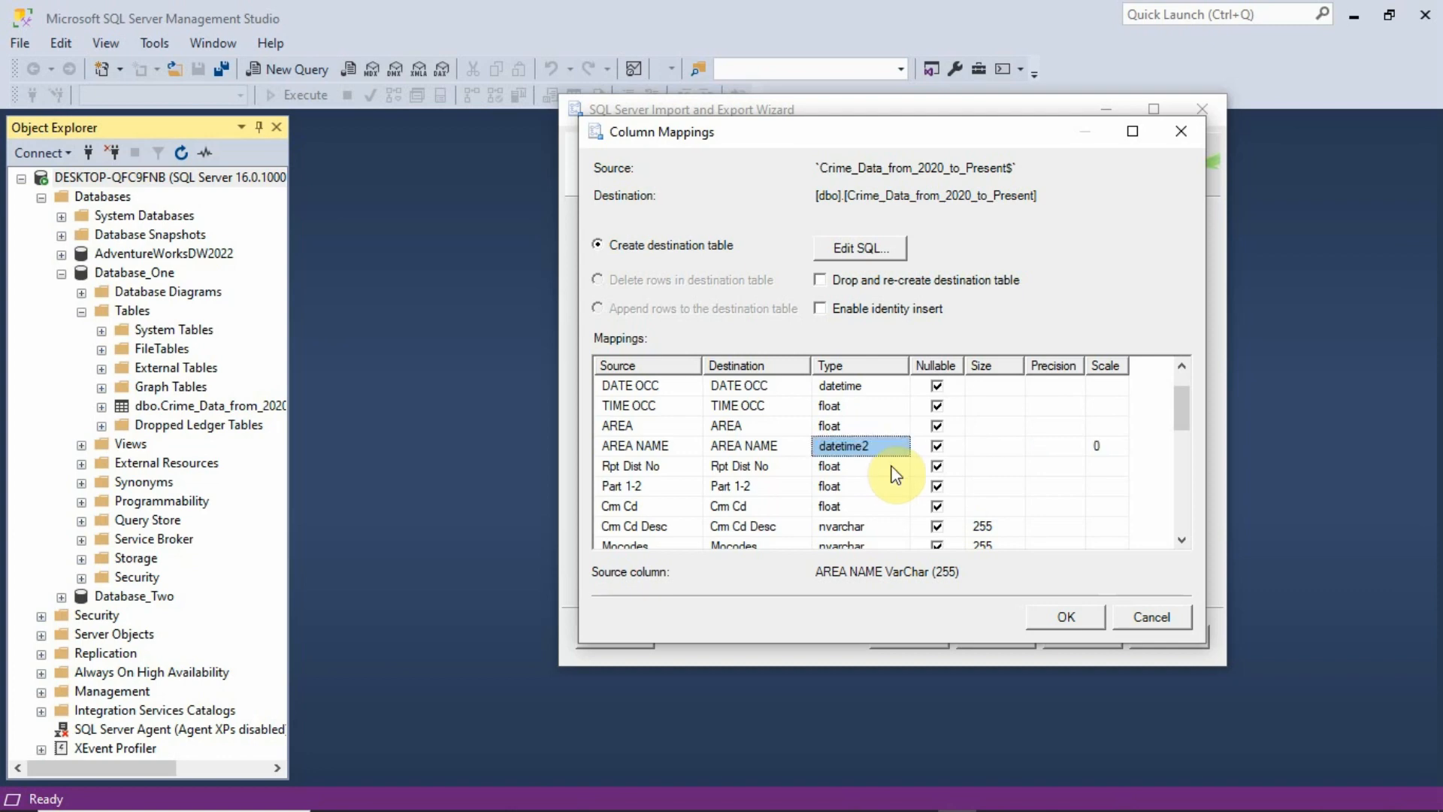
pyautogui.click(1170, 609)
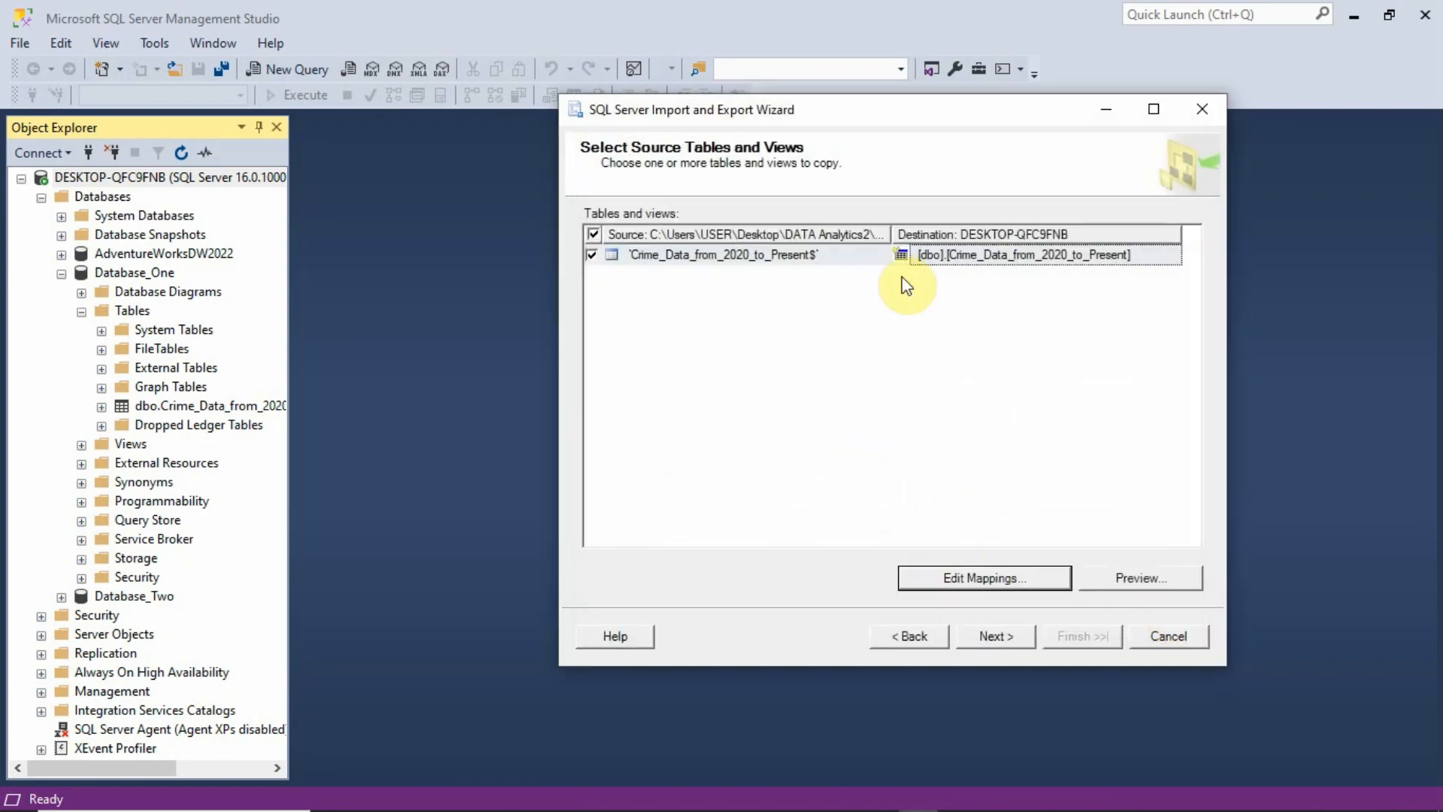
# Step: Recheck the column mappings down to the LON column and accept them
pyautogui.click(984, 579)
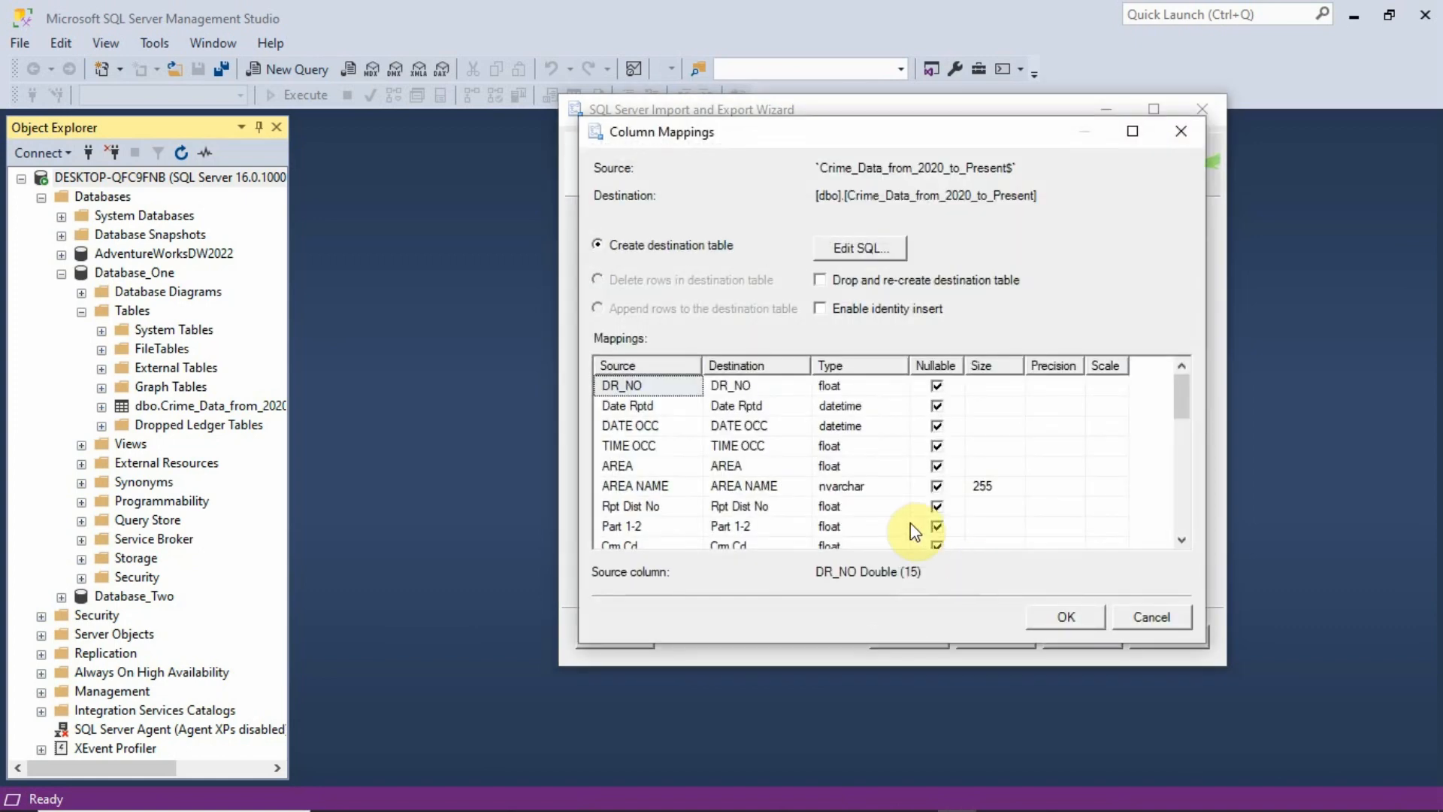
pyautogui.scroll(-7, 914, 531)
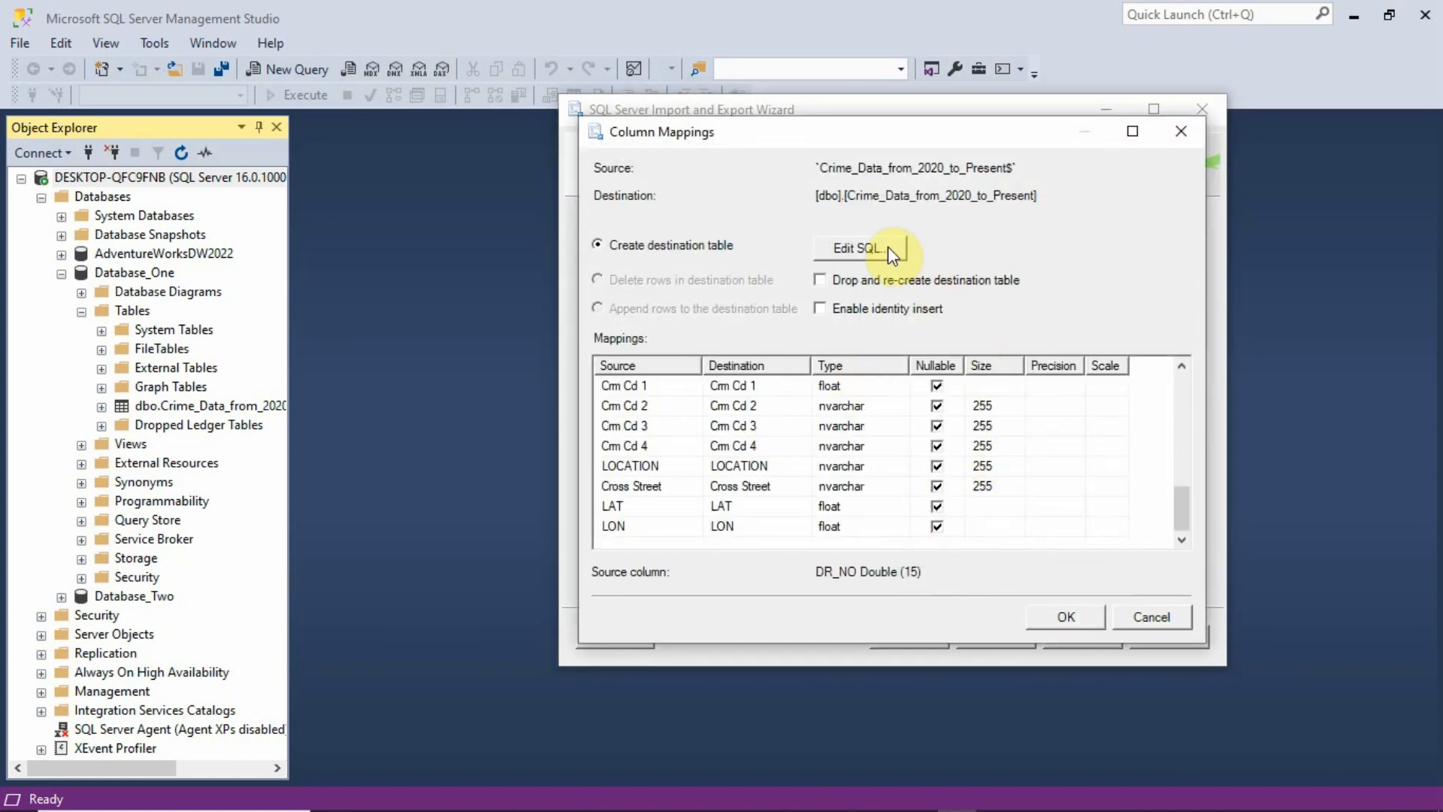
pyautogui.click(1068, 612)
# Step: Preview the source data, examining the rows and the columns through LON, including Crm Cd 1 to Crm Cd 4
pyautogui.click(1116, 581)
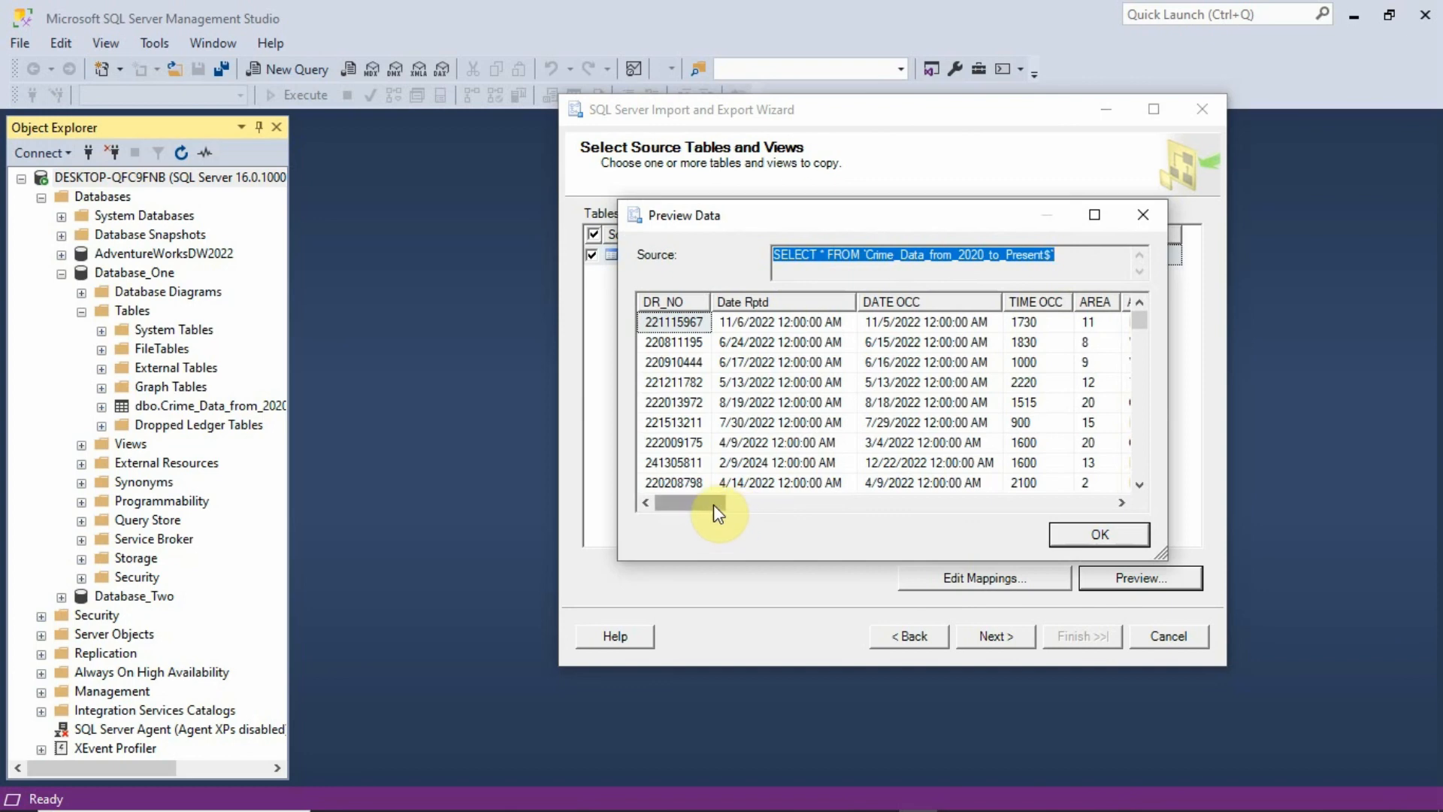
pyautogui.moveTo(726, 504); pyautogui.dragTo(1125, 488)
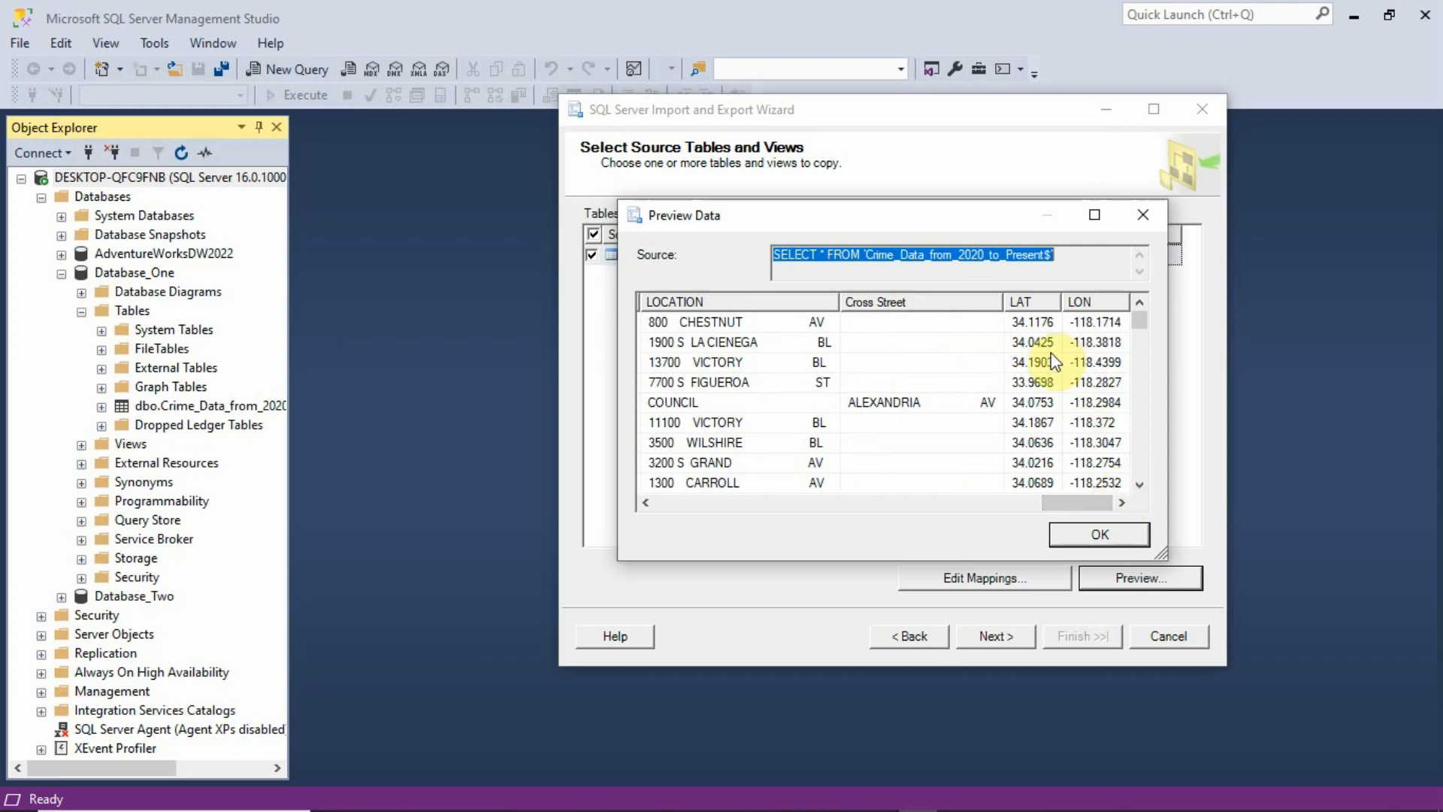
pyautogui.moveTo(1086, 502); pyautogui.dragTo(1021, 505)
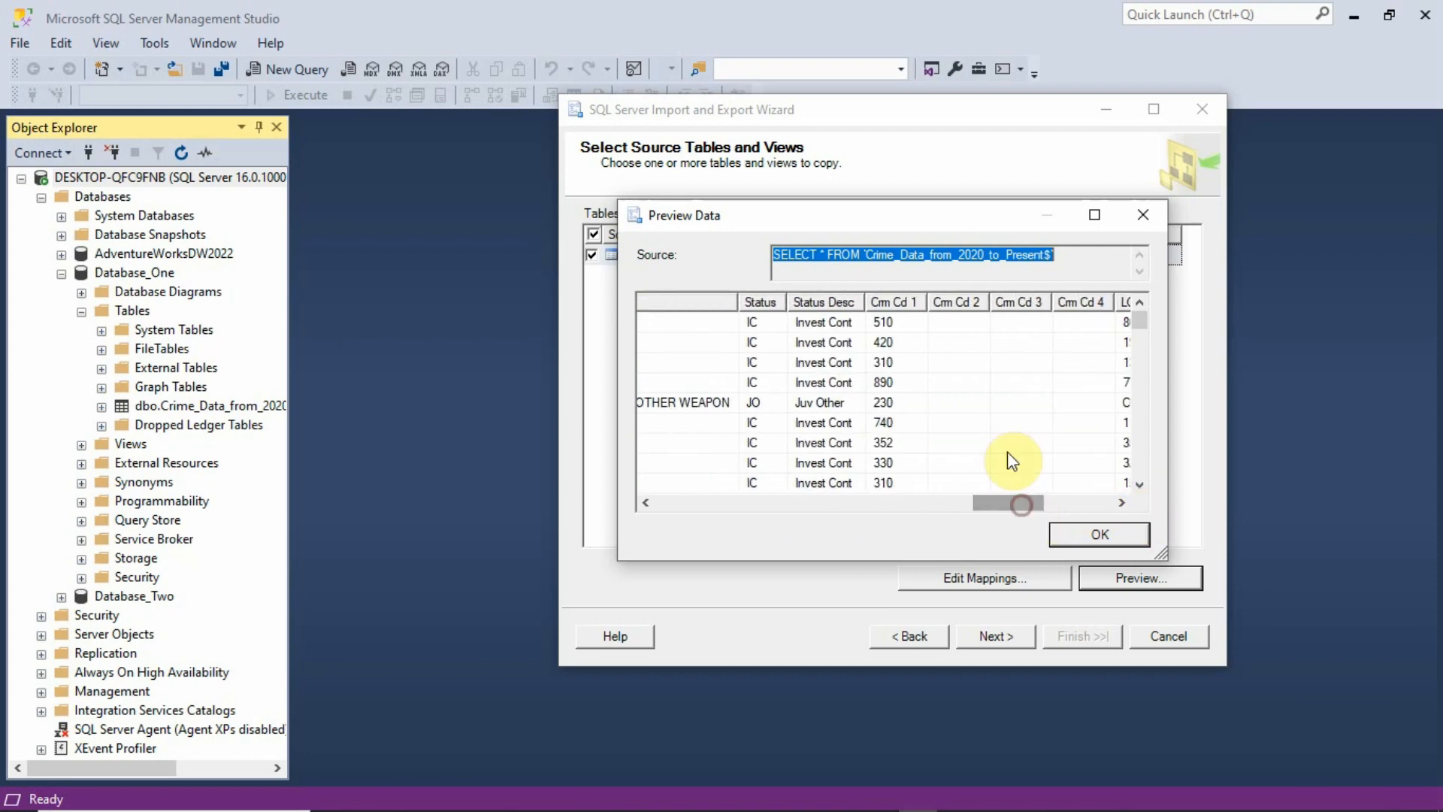
pyautogui.scroll(-2, 1002, 410)
pyautogui.scroll(-5, 1001, 411)
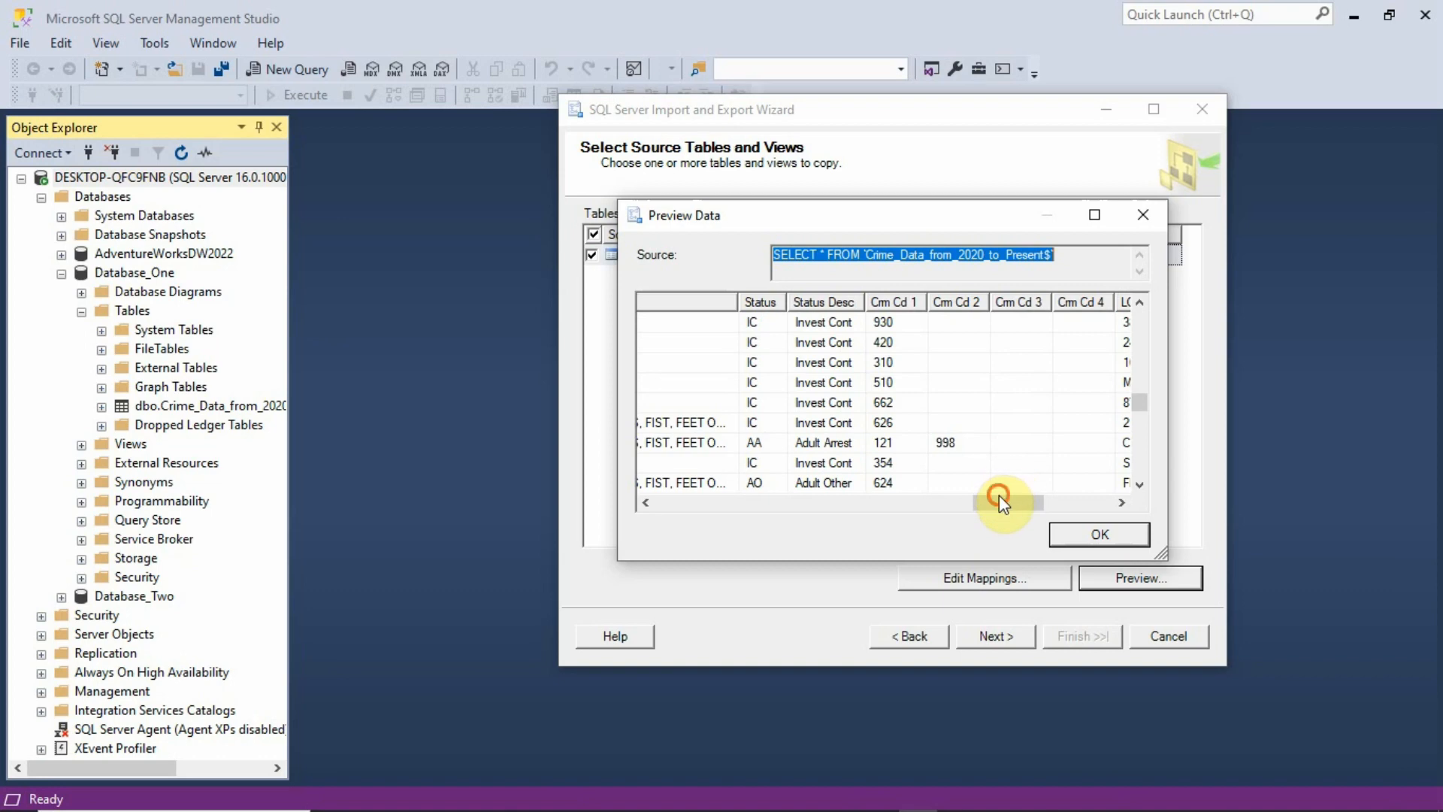
pyautogui.moveTo(999, 497); pyautogui.dragTo(1013, 498)
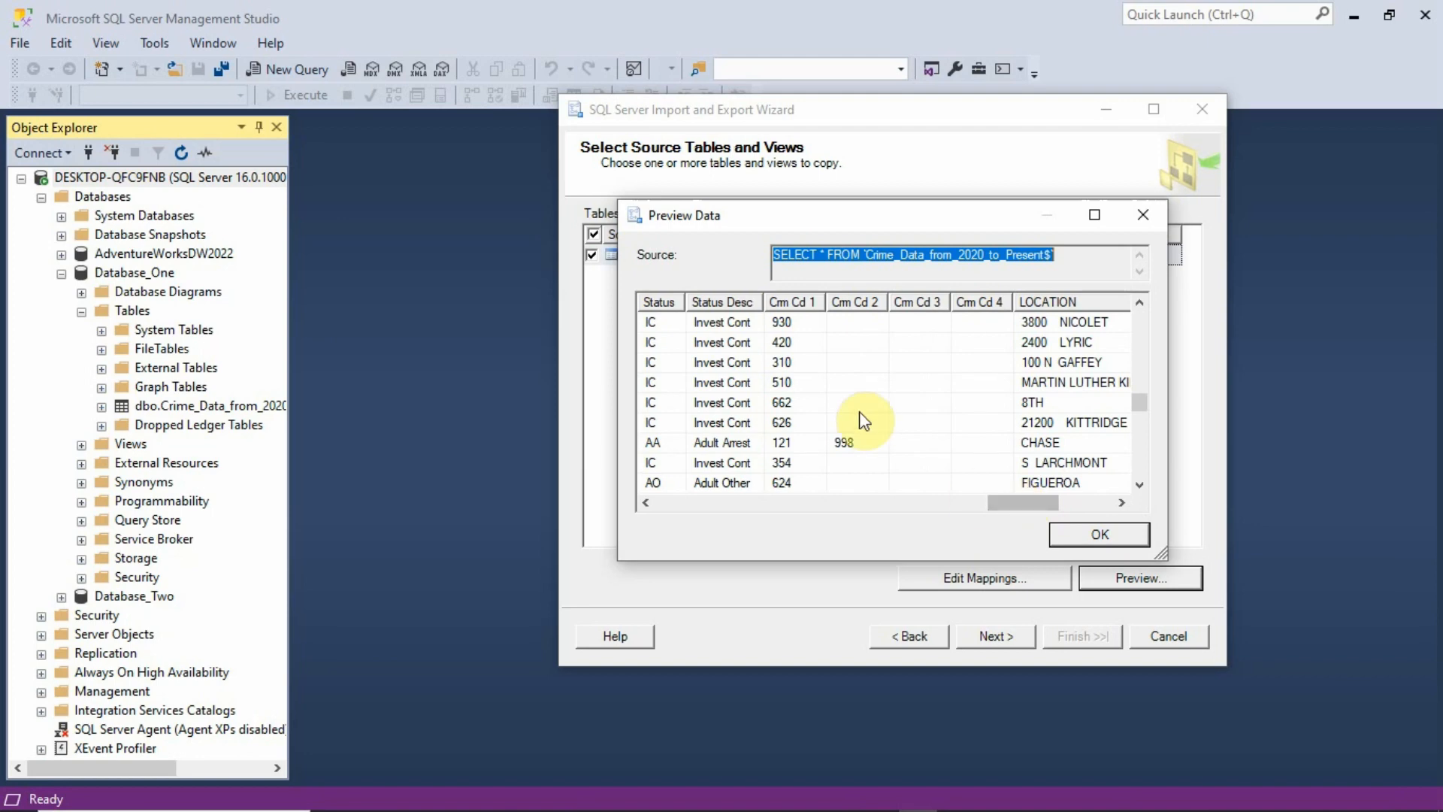
pyautogui.scroll(-10, 863, 419)
pyautogui.scroll(10, 863, 419)
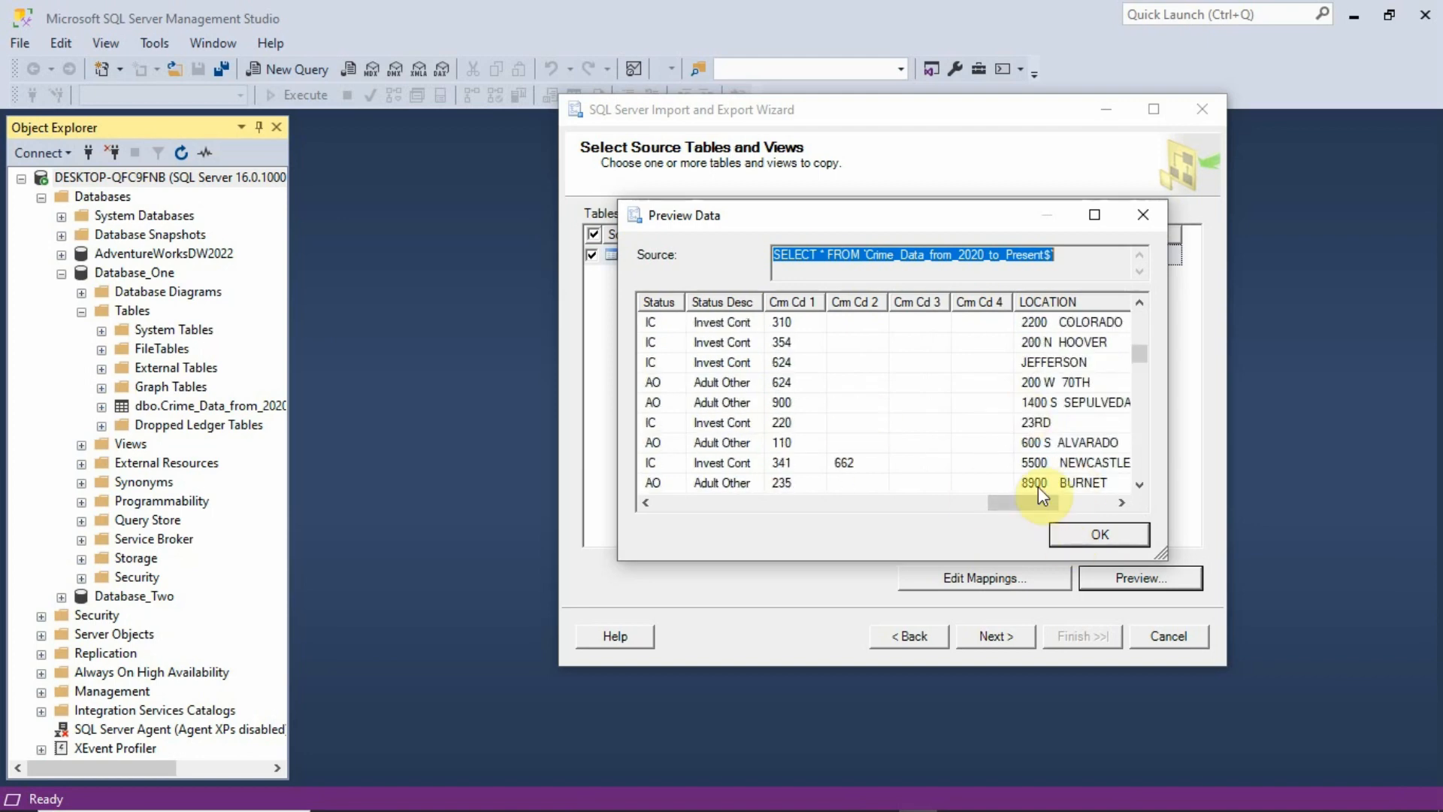
pyautogui.moveTo(1023, 505); pyautogui.dragTo(652, 499)
pyautogui.click(1097, 536)
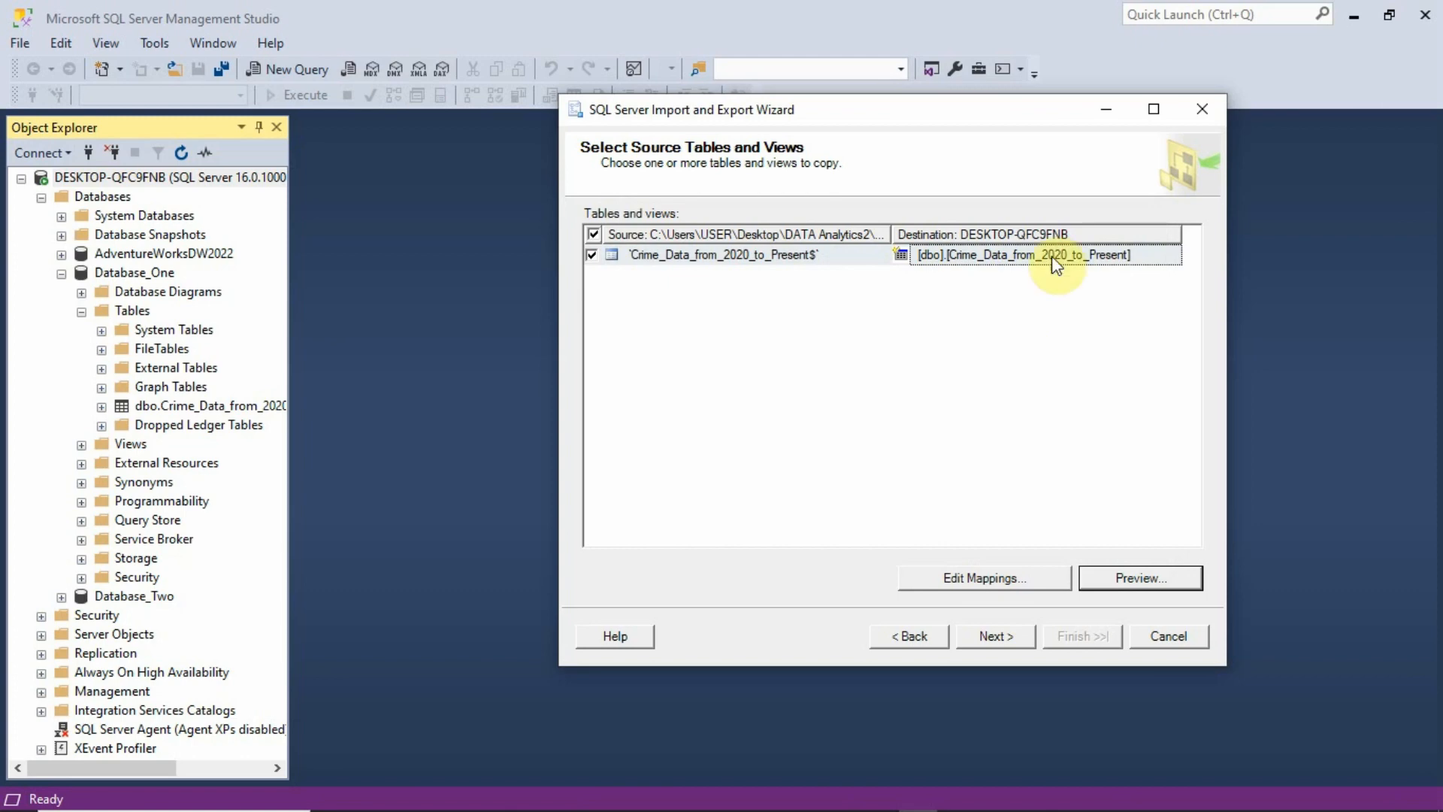
# Step: In the column mappings, set the DR_NO column's destination type to bigint and accept the change
pyautogui.click(983, 586)
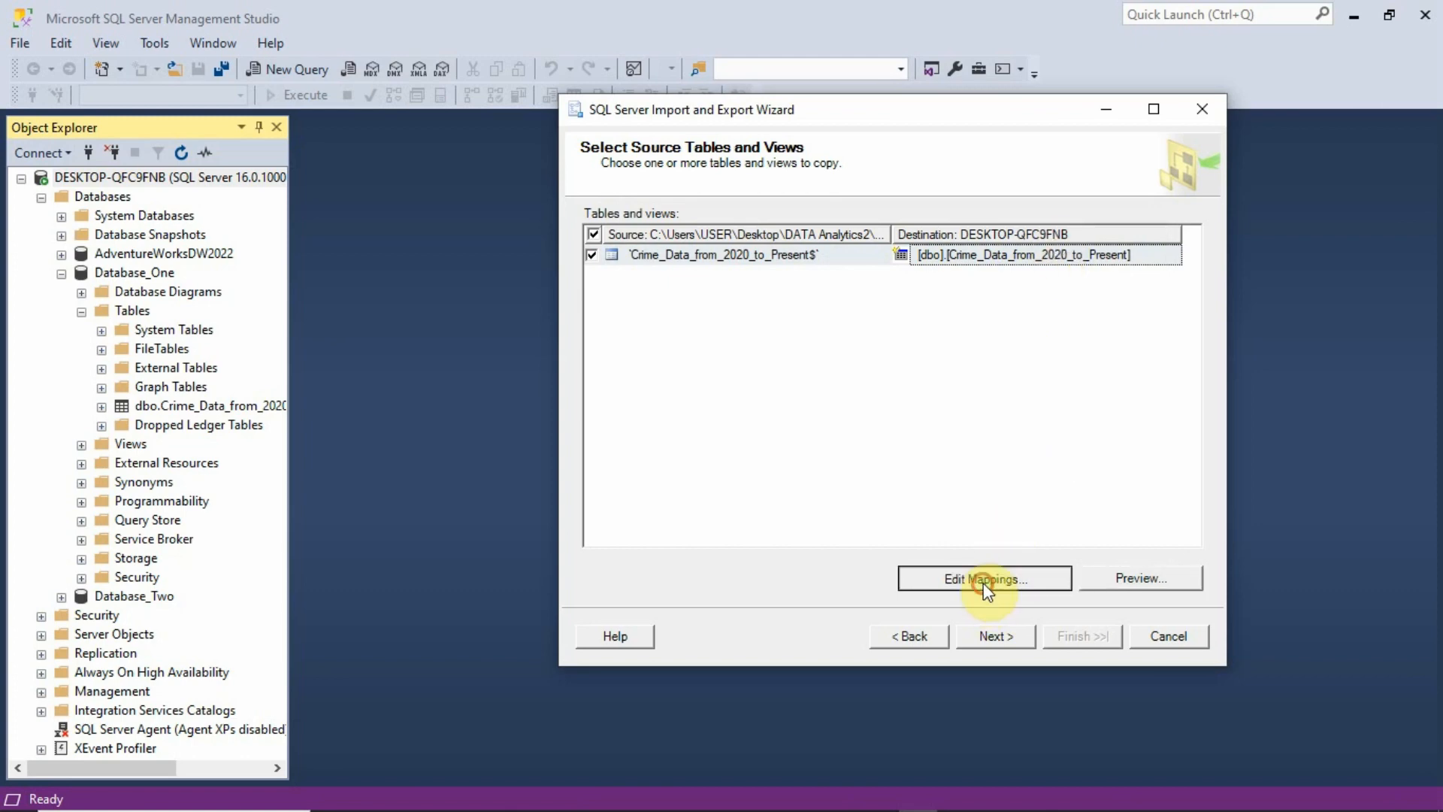
pyautogui.click(845, 386)
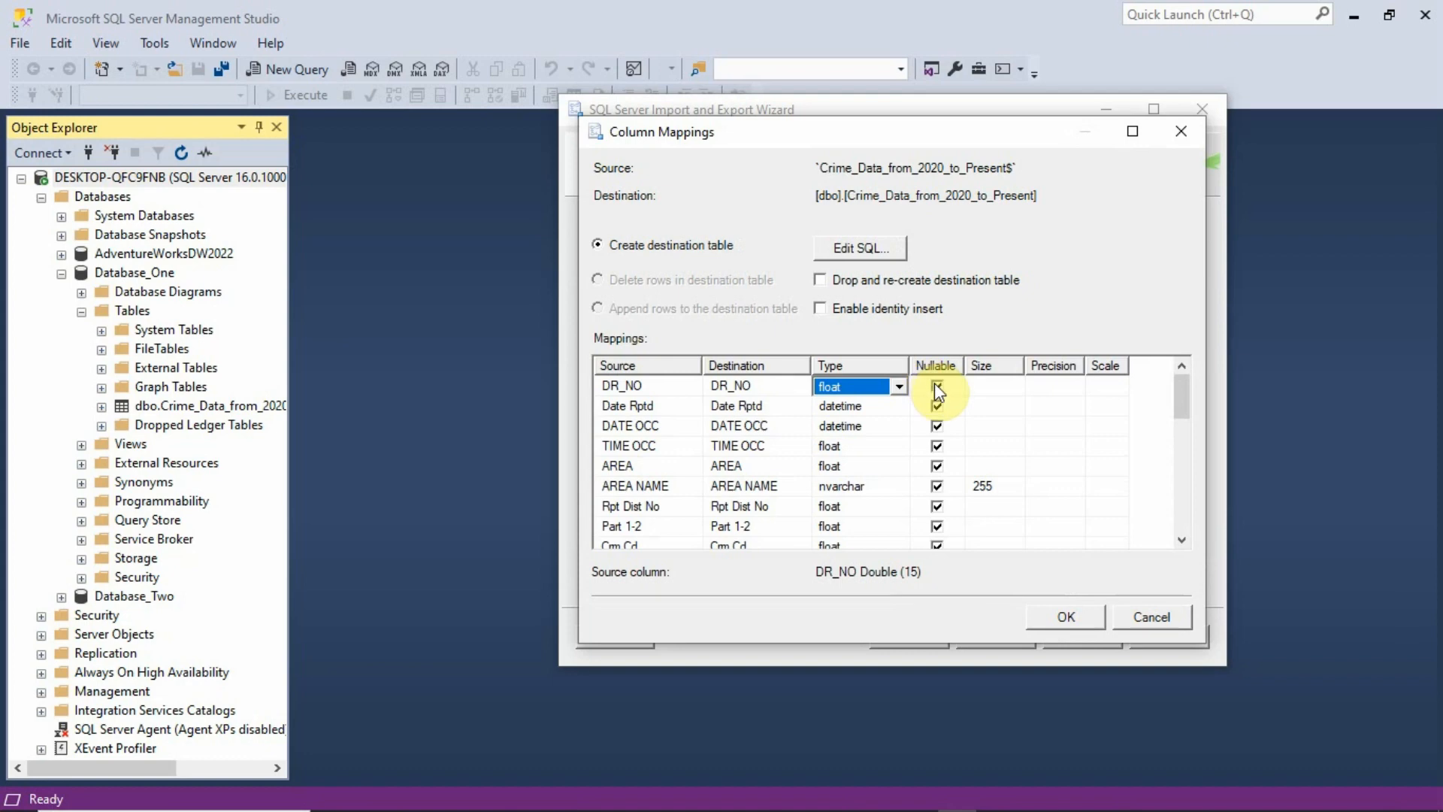
pyautogui.click(899, 387)
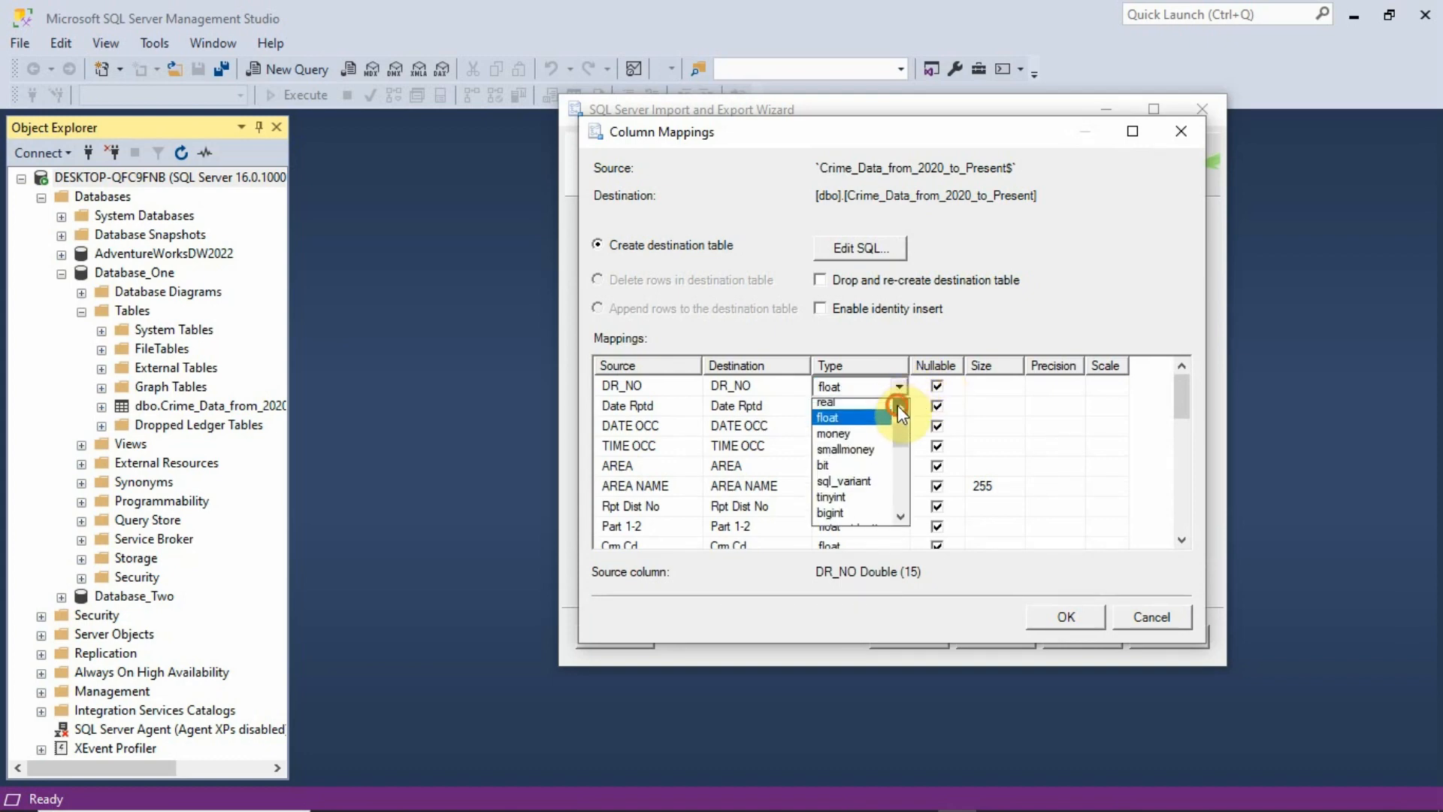
pyautogui.scroll(1, 897, 404)
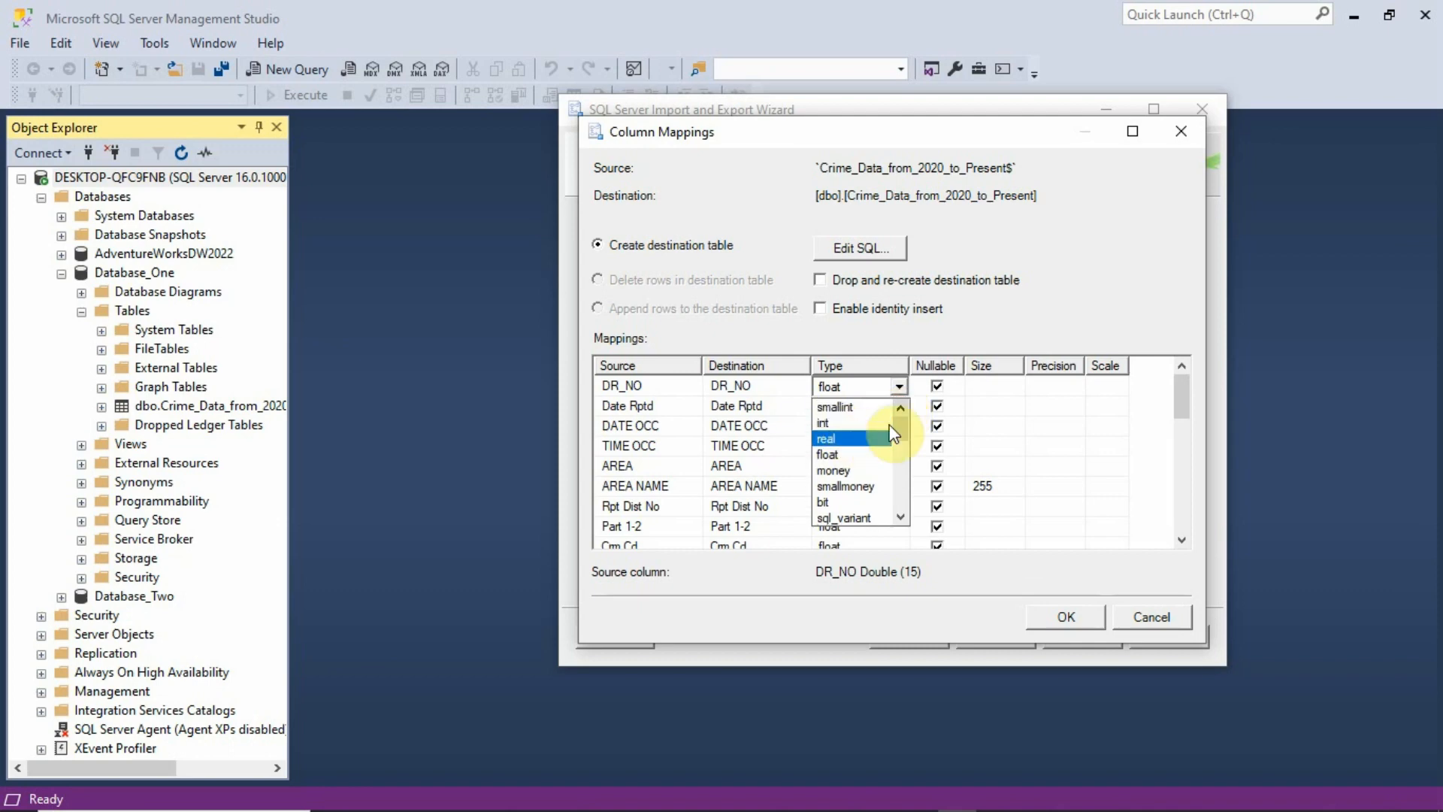
pyautogui.scroll(-1, 902, 437)
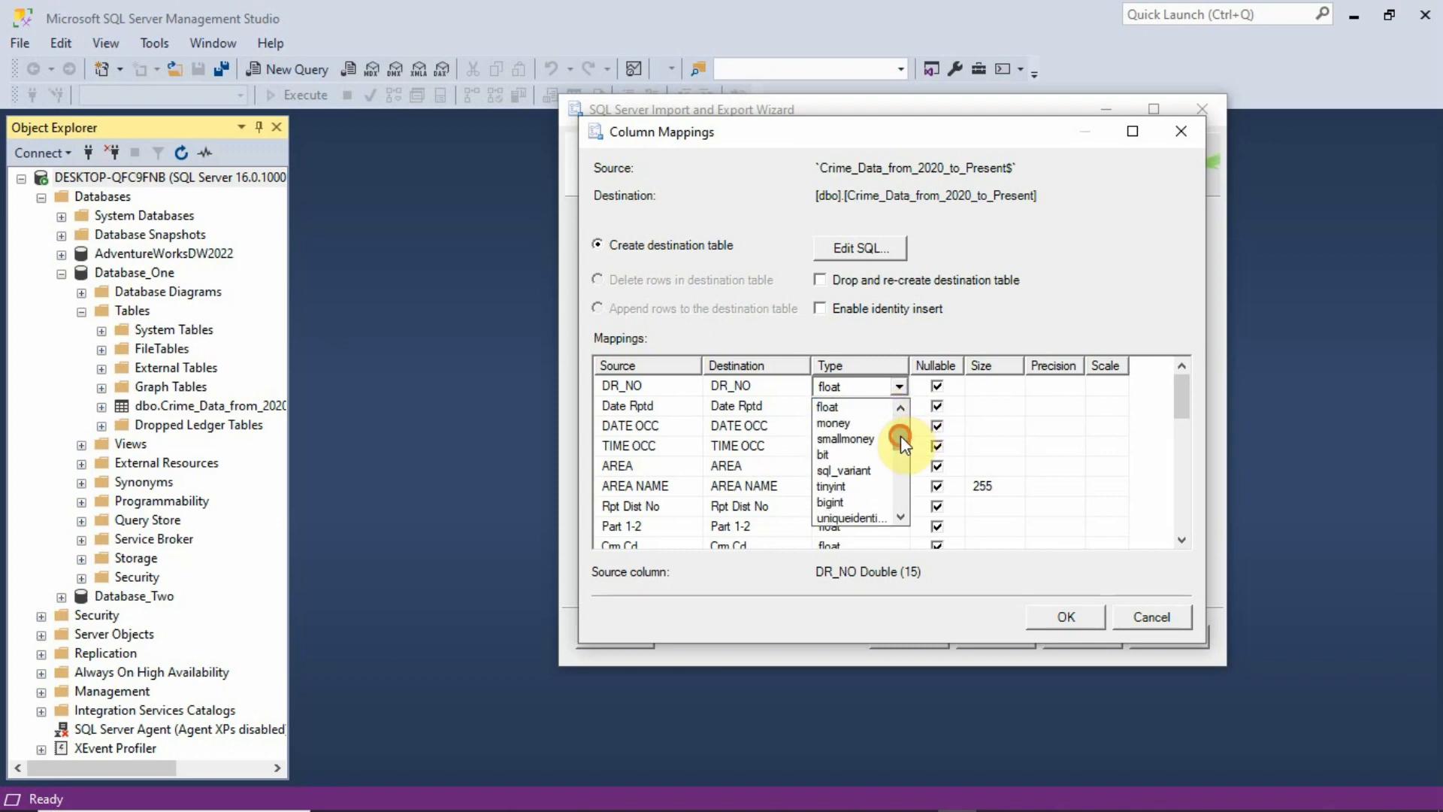
pyautogui.moveTo(900, 435)
pyautogui.mouseDown()
pyautogui.moveTo(901, 413)
pyautogui.moveTo(899, 441)
pyautogui.mouseUp()
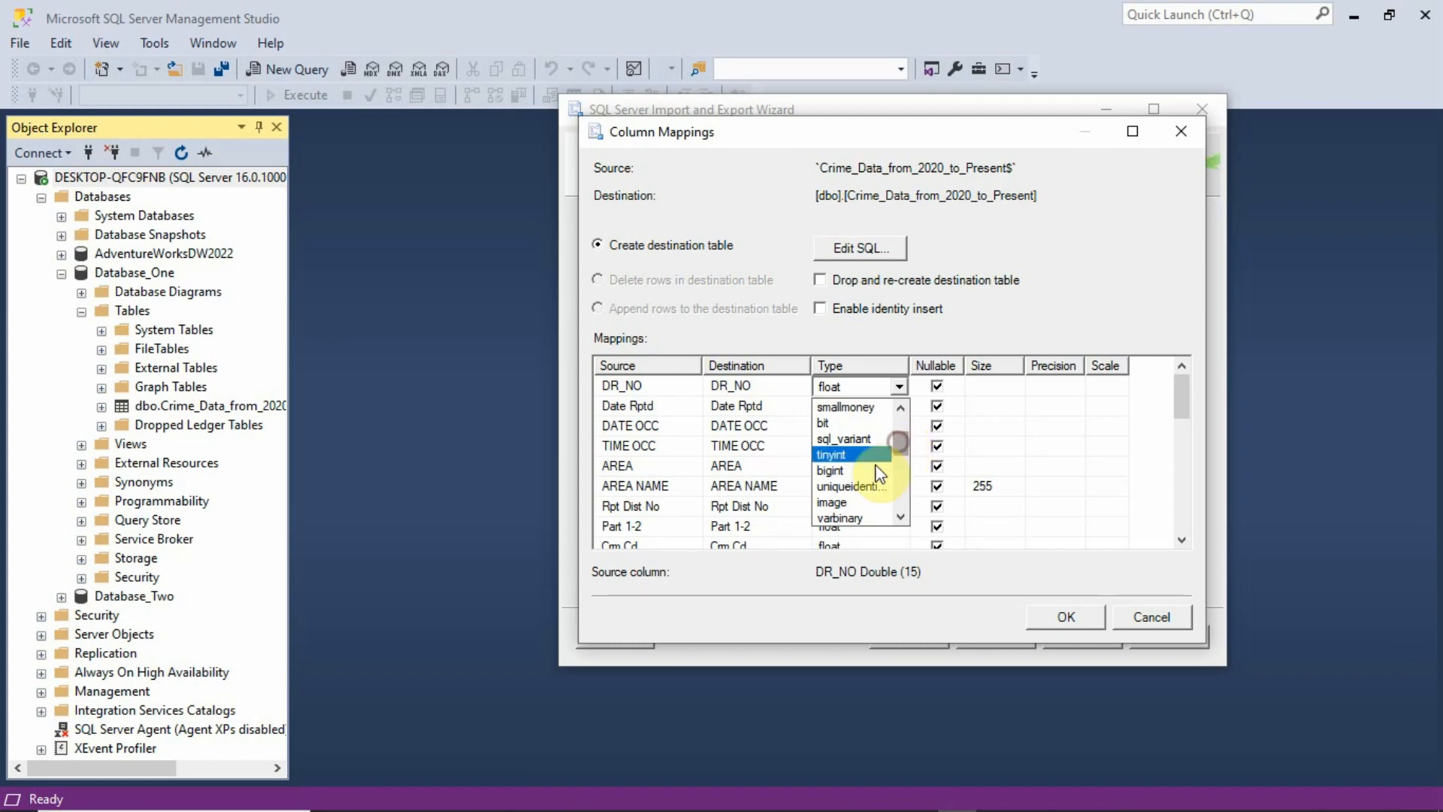
pyautogui.click(850, 469)
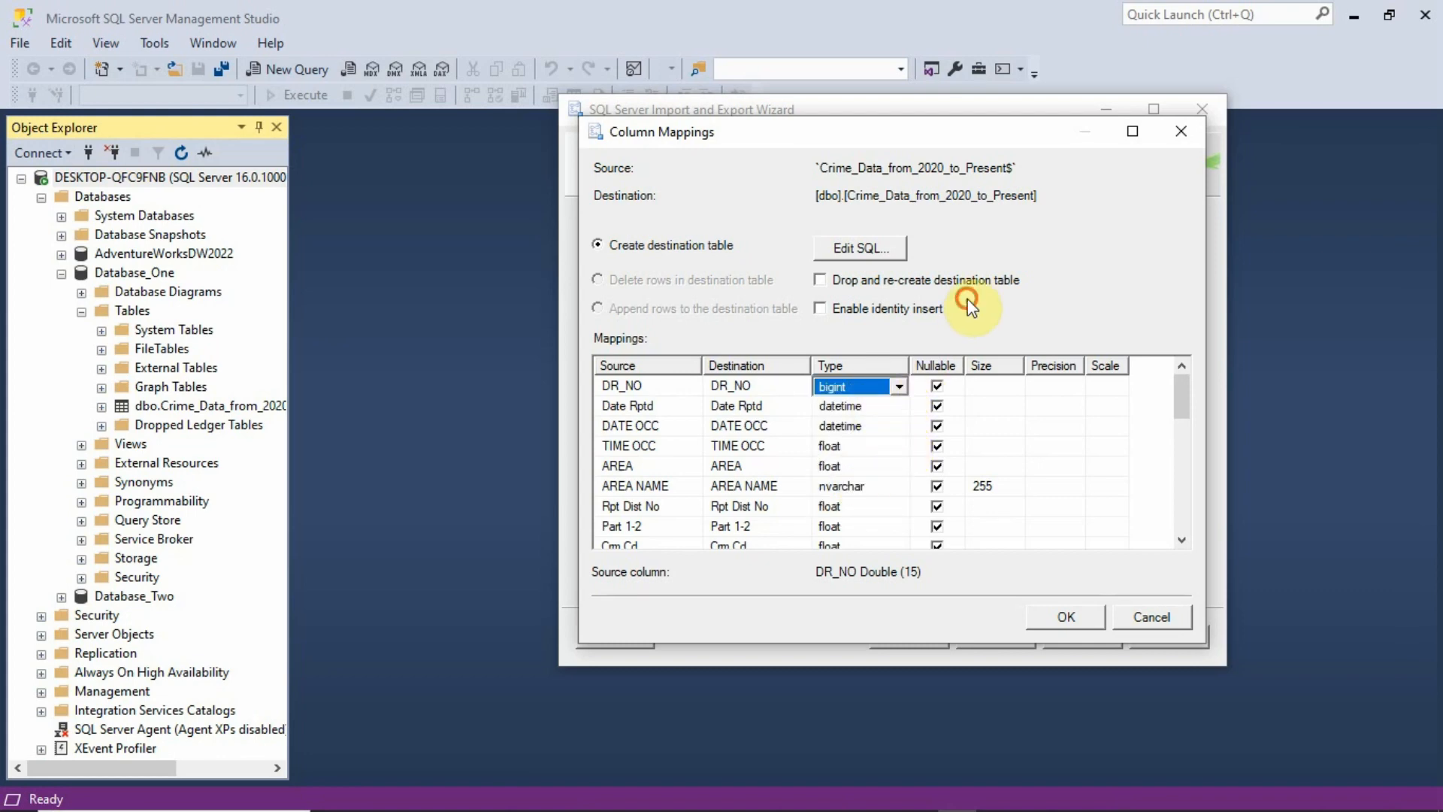
pyautogui.click(1067, 618)
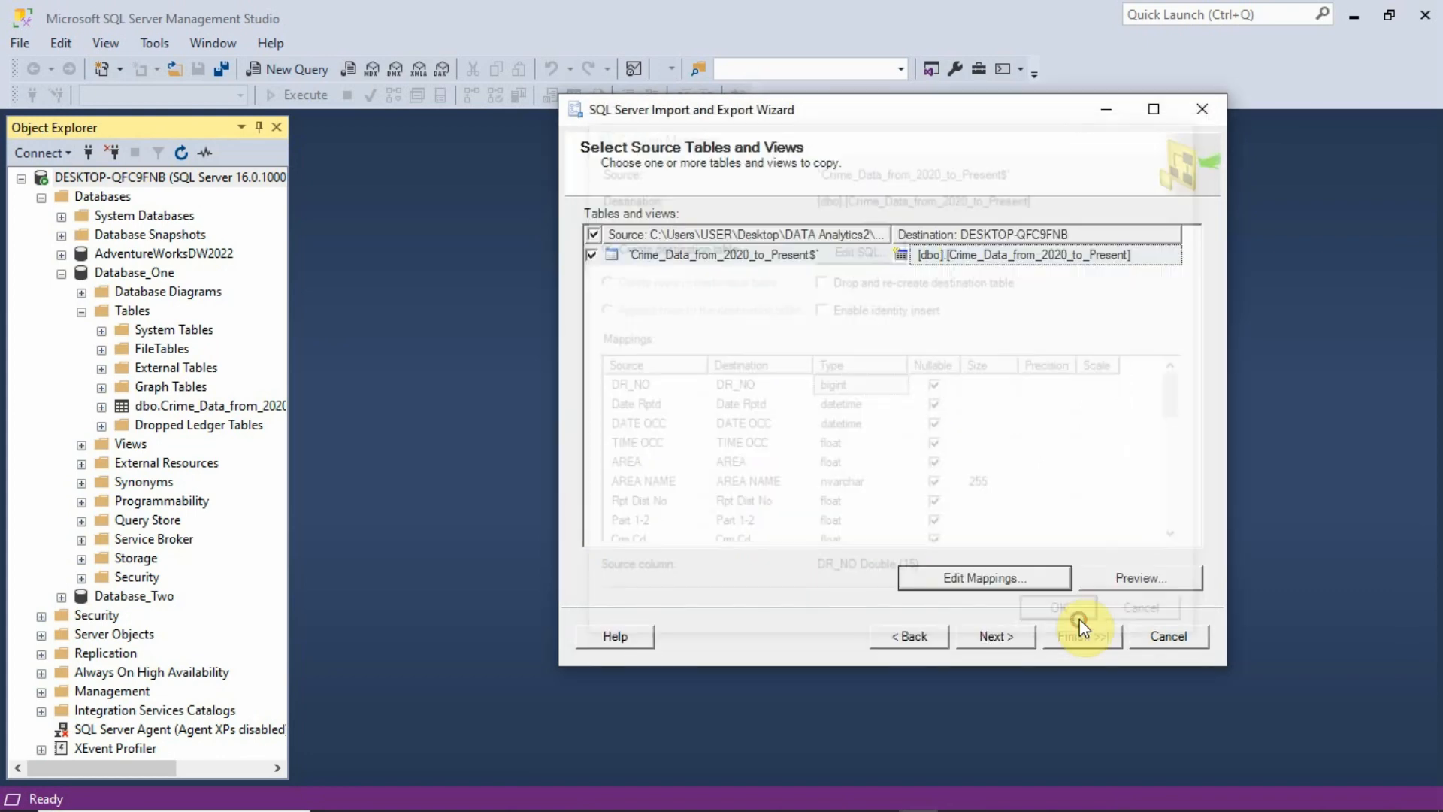
# Step: Accept the data type mapping and run the import immediately without saving an SSIS package, closing the wizard once it completes
pyautogui.click(1023, 647)
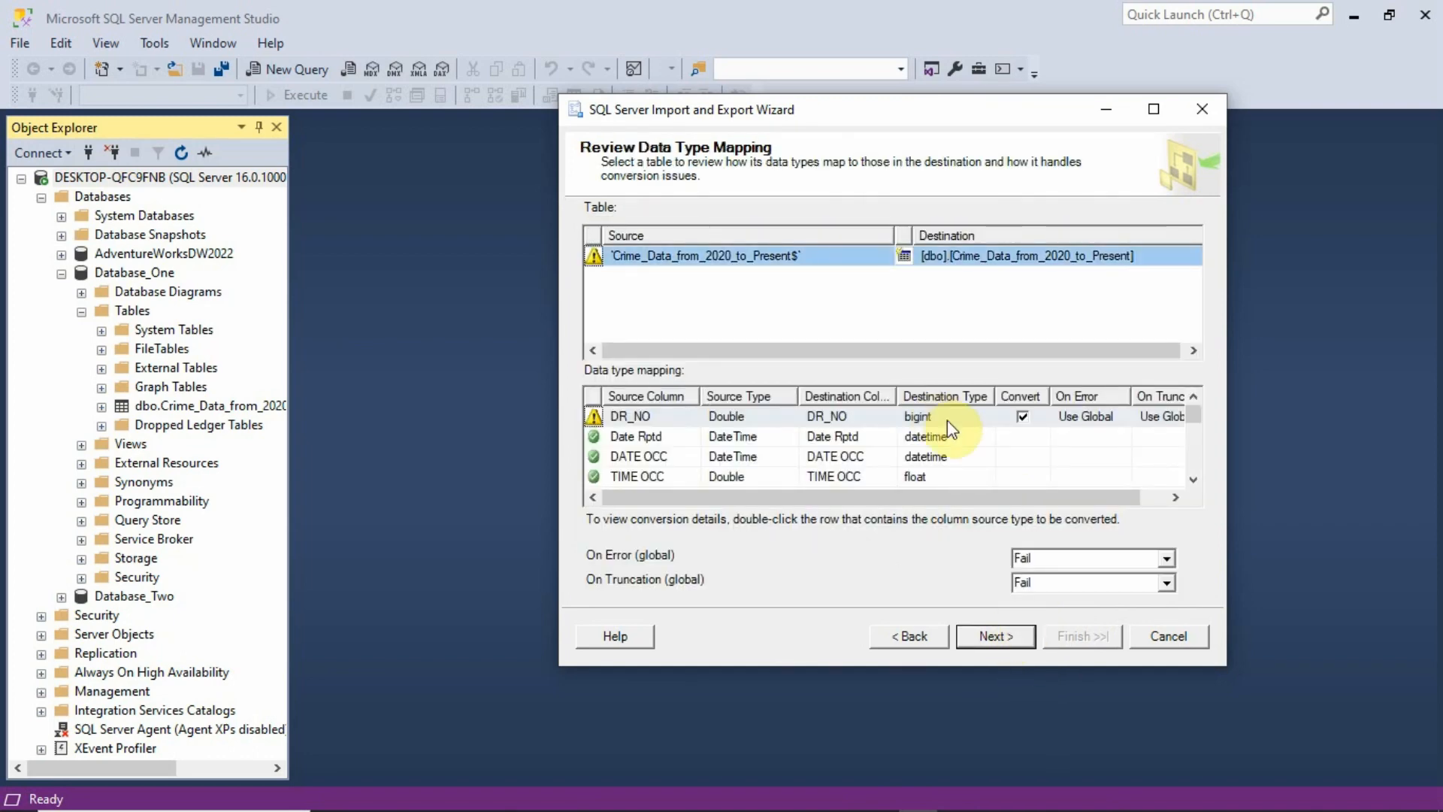
pyautogui.moveTo(947, 415)
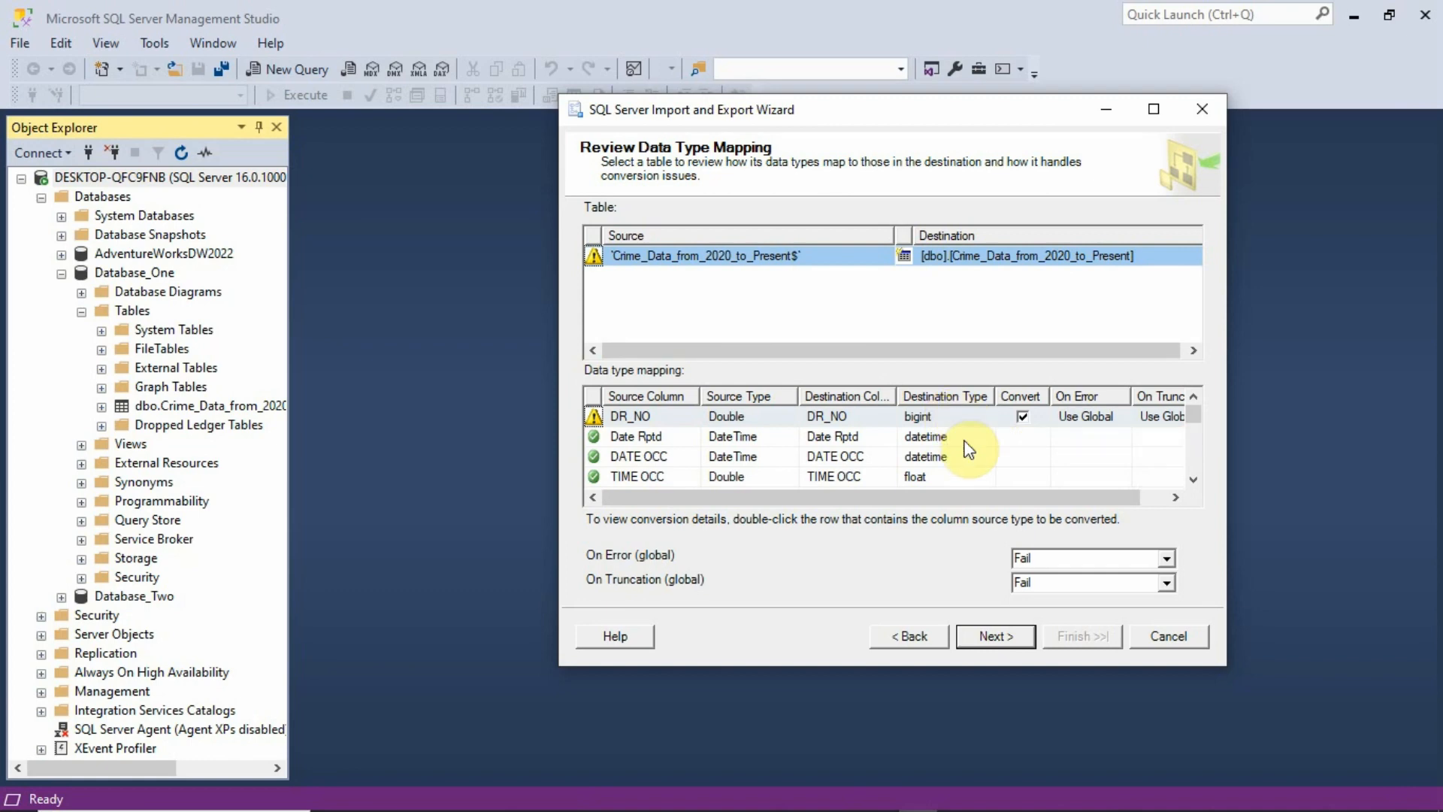
pyautogui.moveTo(969, 449)
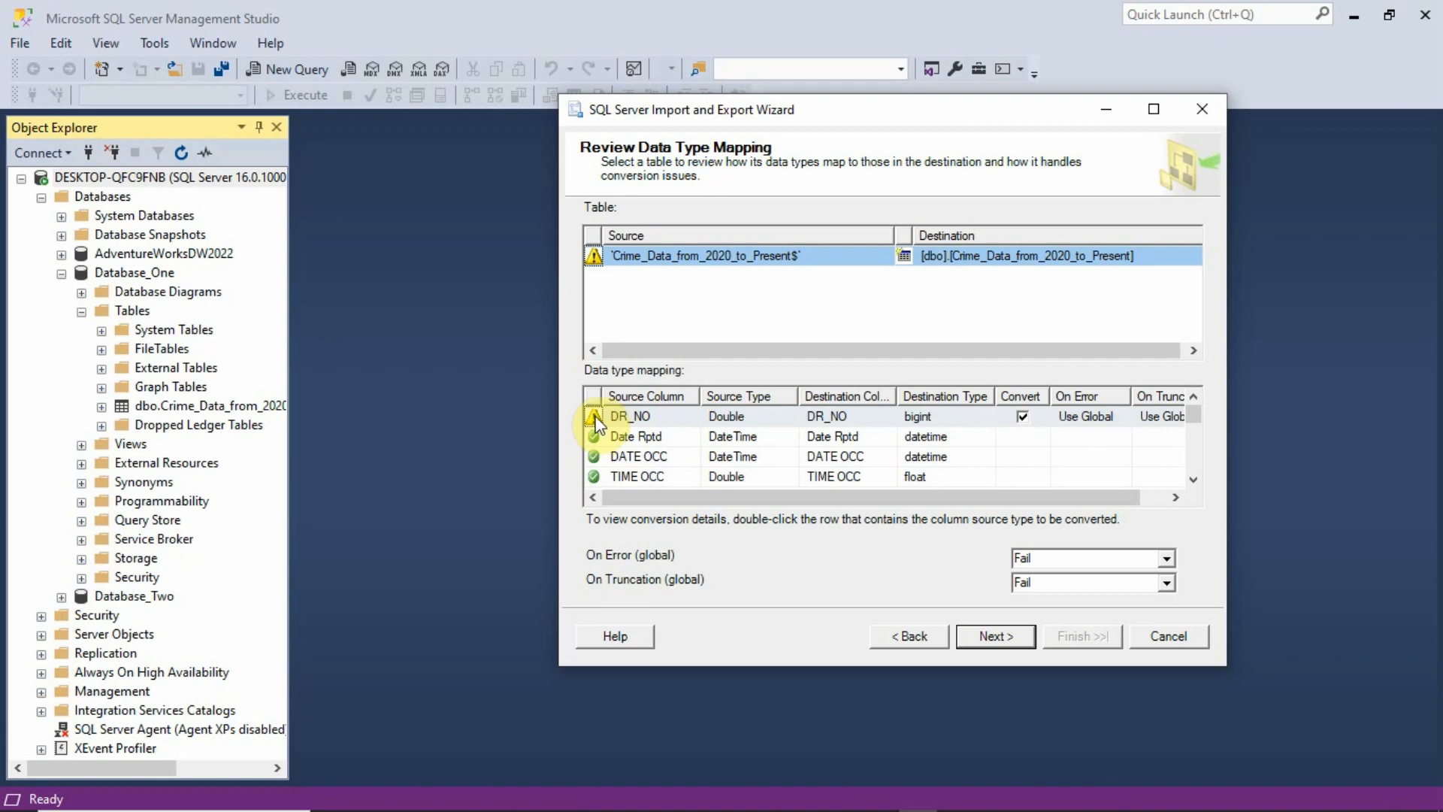
pyautogui.click(1021, 633)
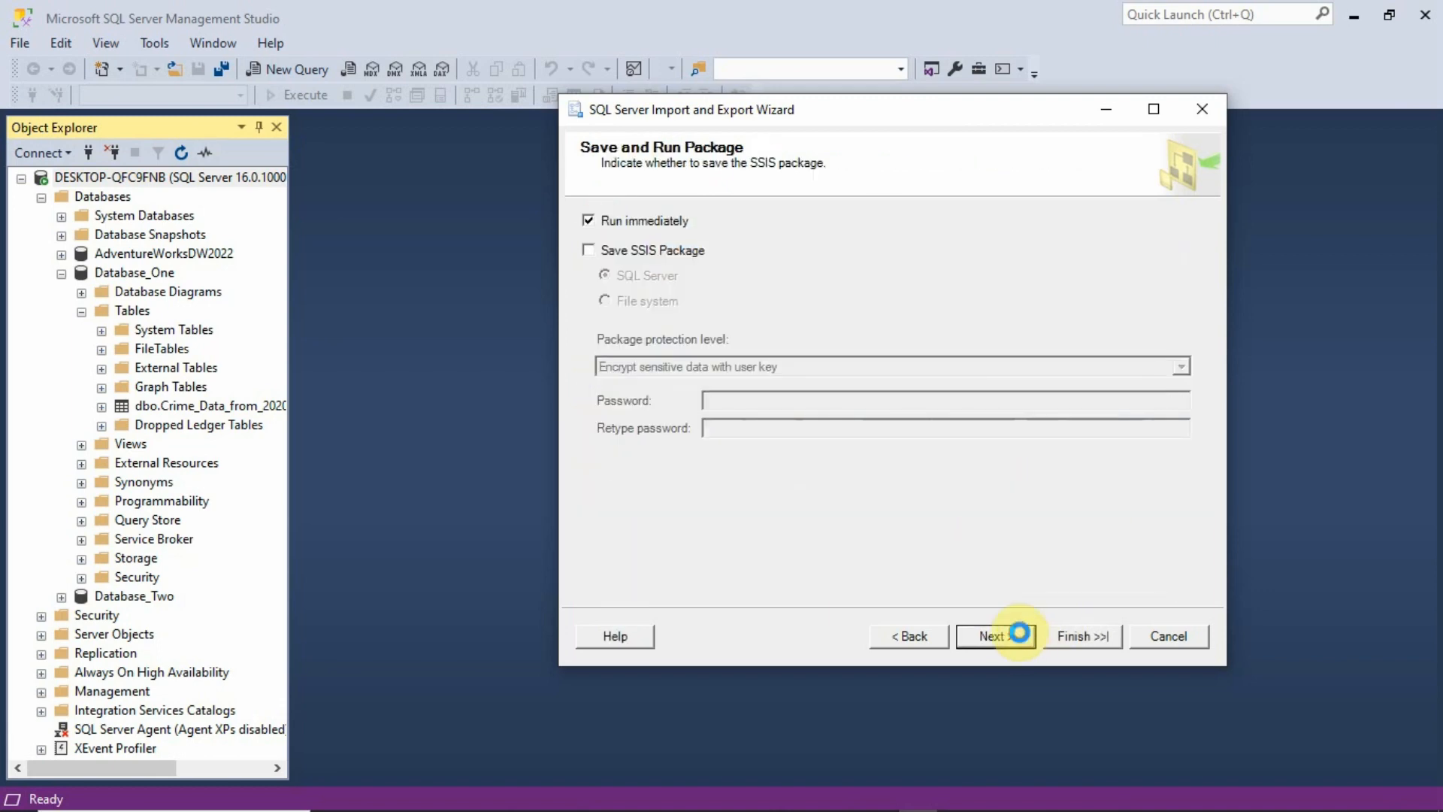
pyautogui.click(1079, 637)
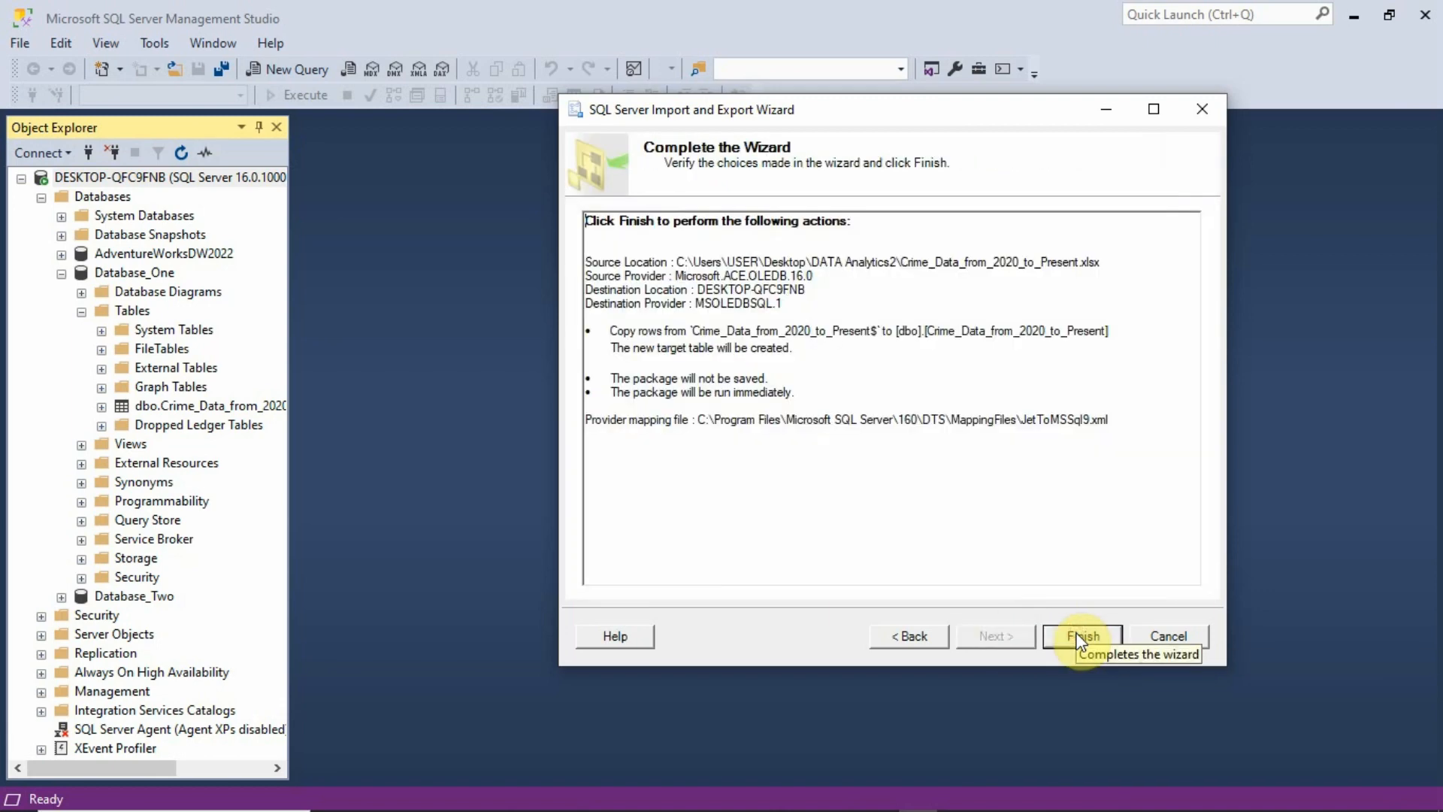
pyautogui.click(1080, 639)
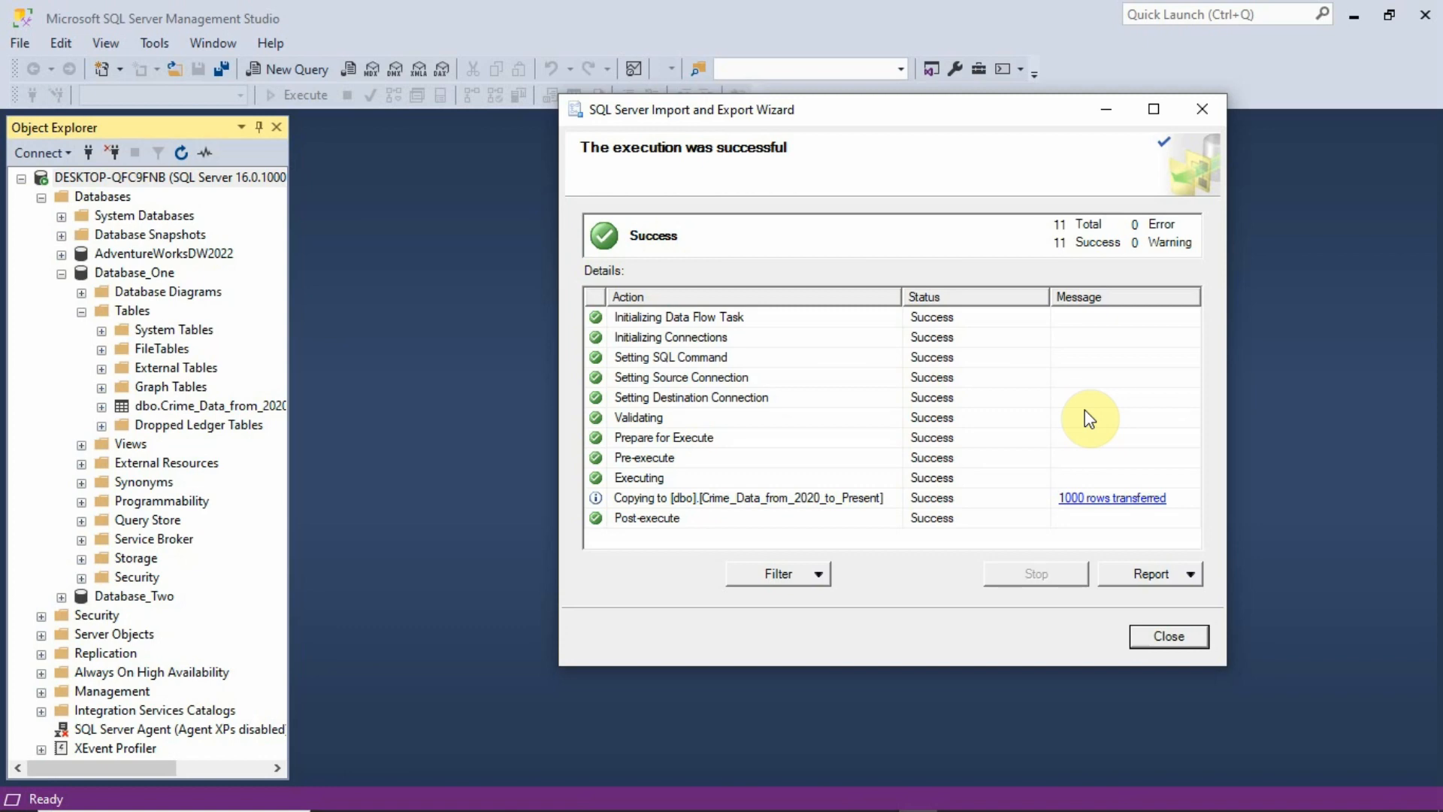
pyautogui.click(1170, 636)
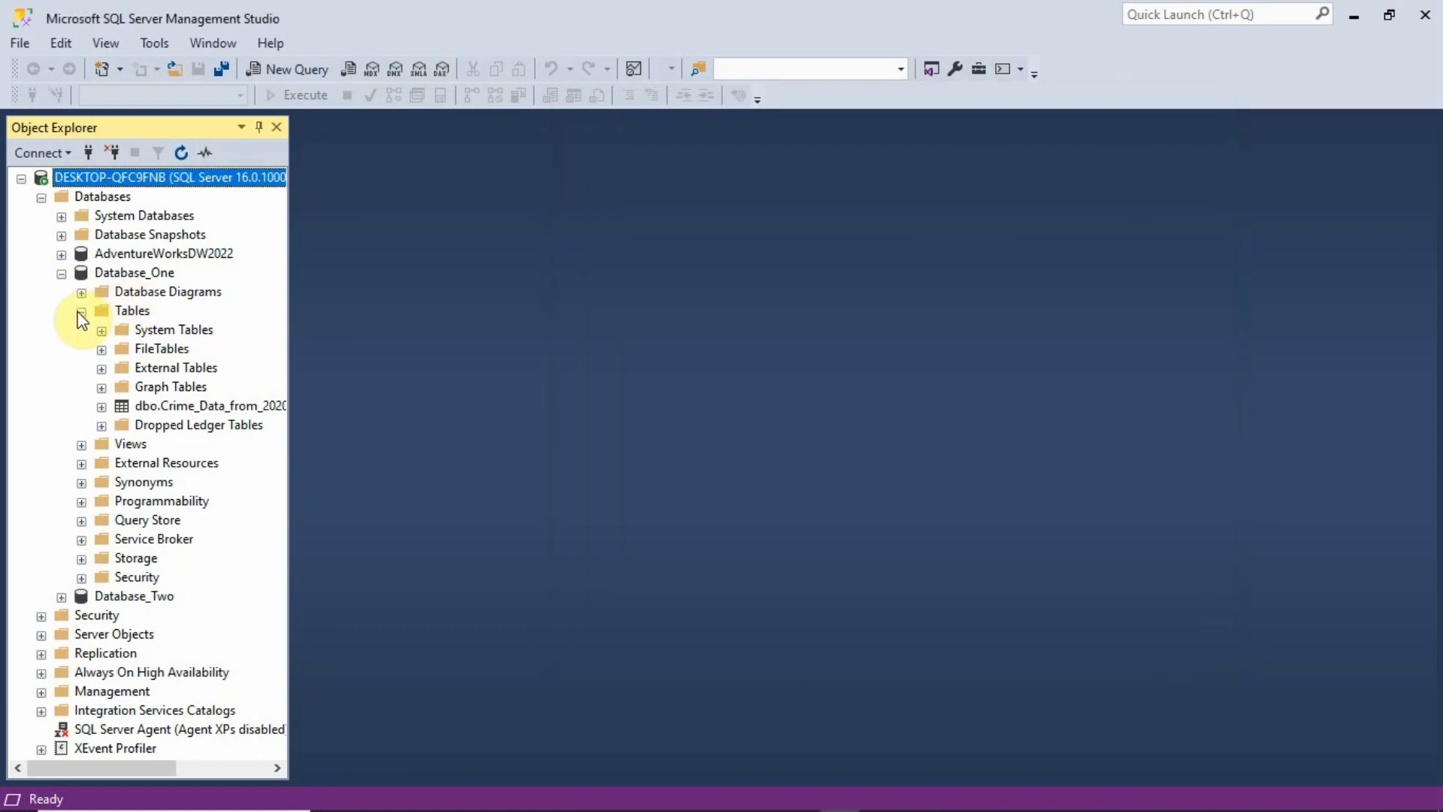
# Step: Locate and select the imported dbo.Crime_Data_from_2020_to_Present table under Database_Two, widening Object Explorer to show its full name
pyautogui.click(61, 273)
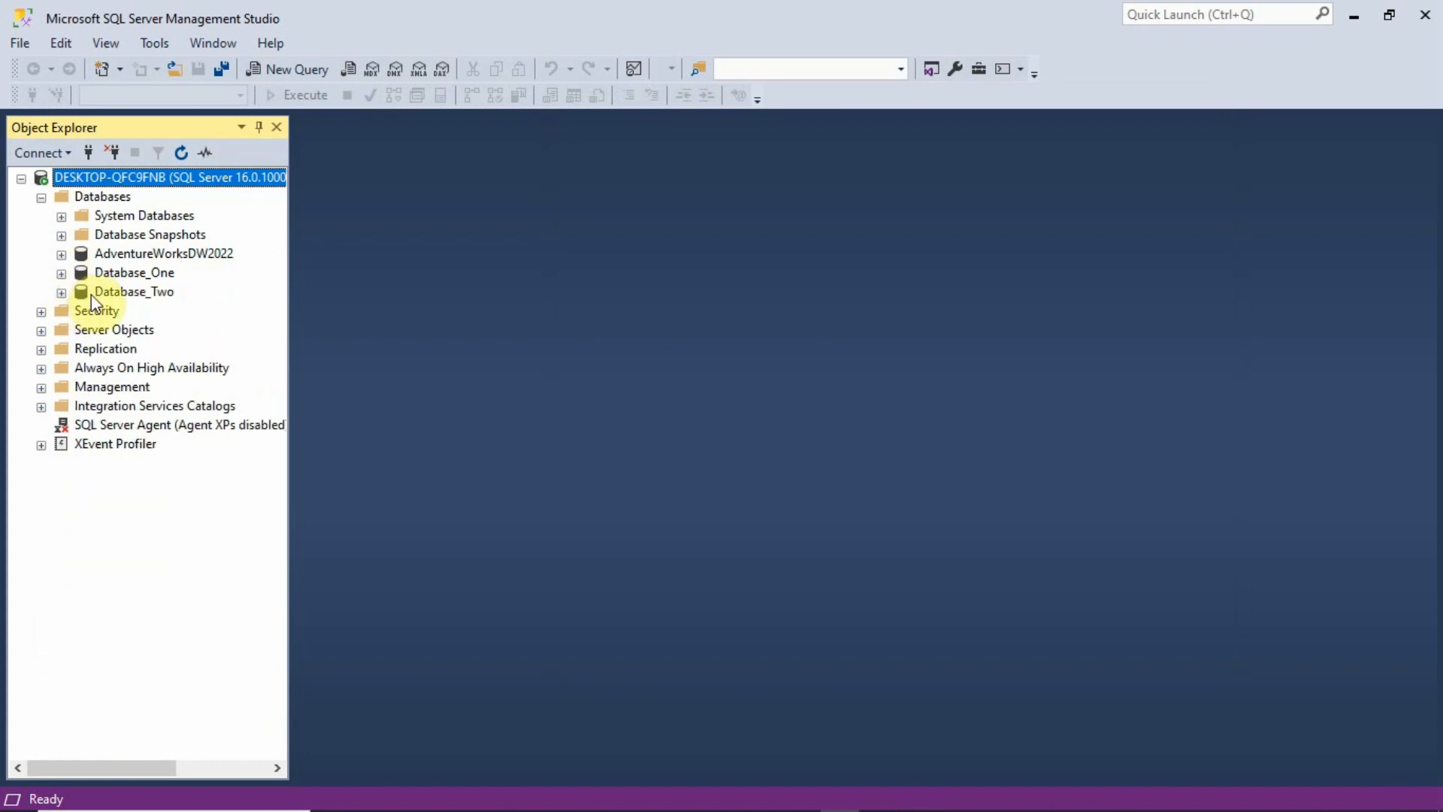
pyautogui.click(104, 293)
pyautogui.click(60, 294)
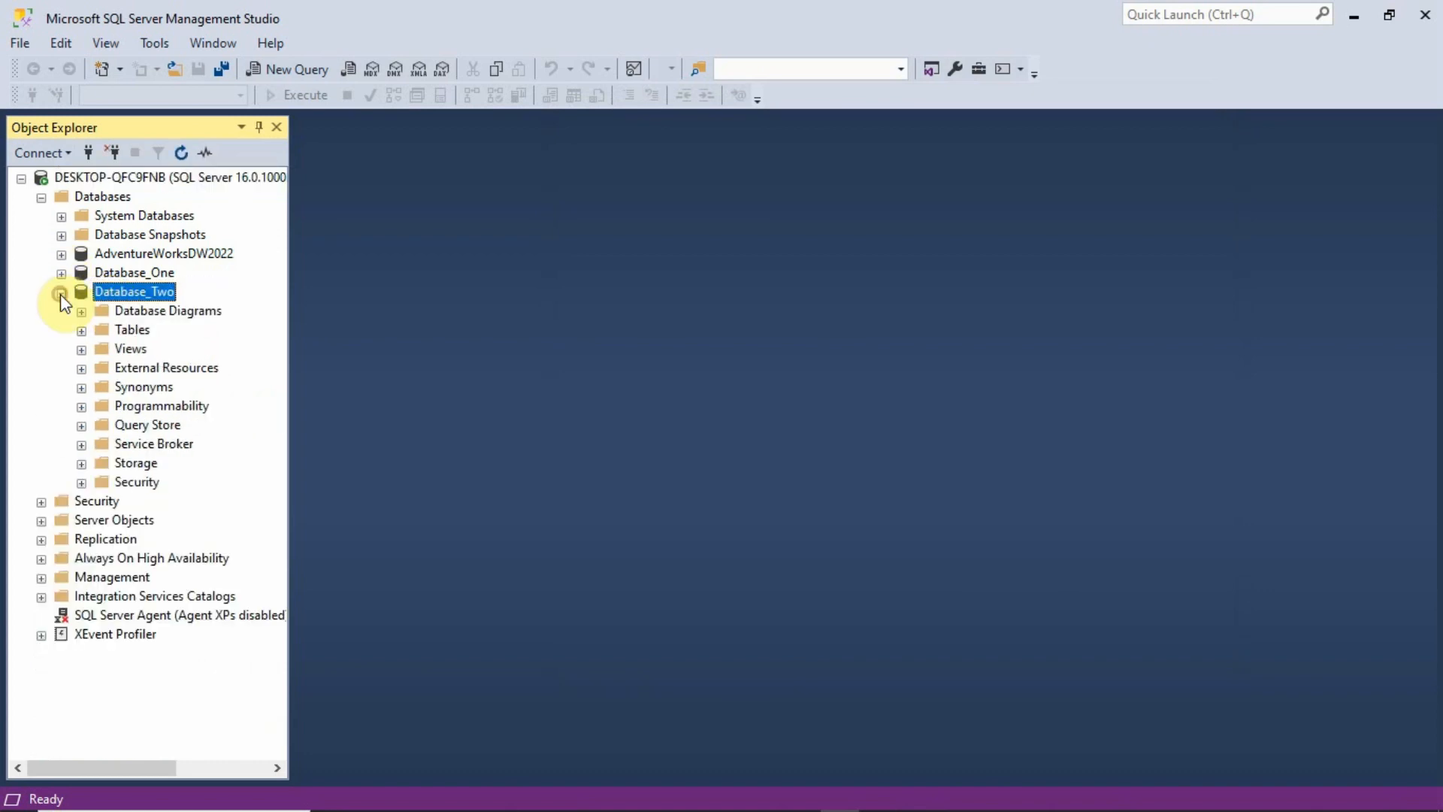
pyautogui.click(80, 331)
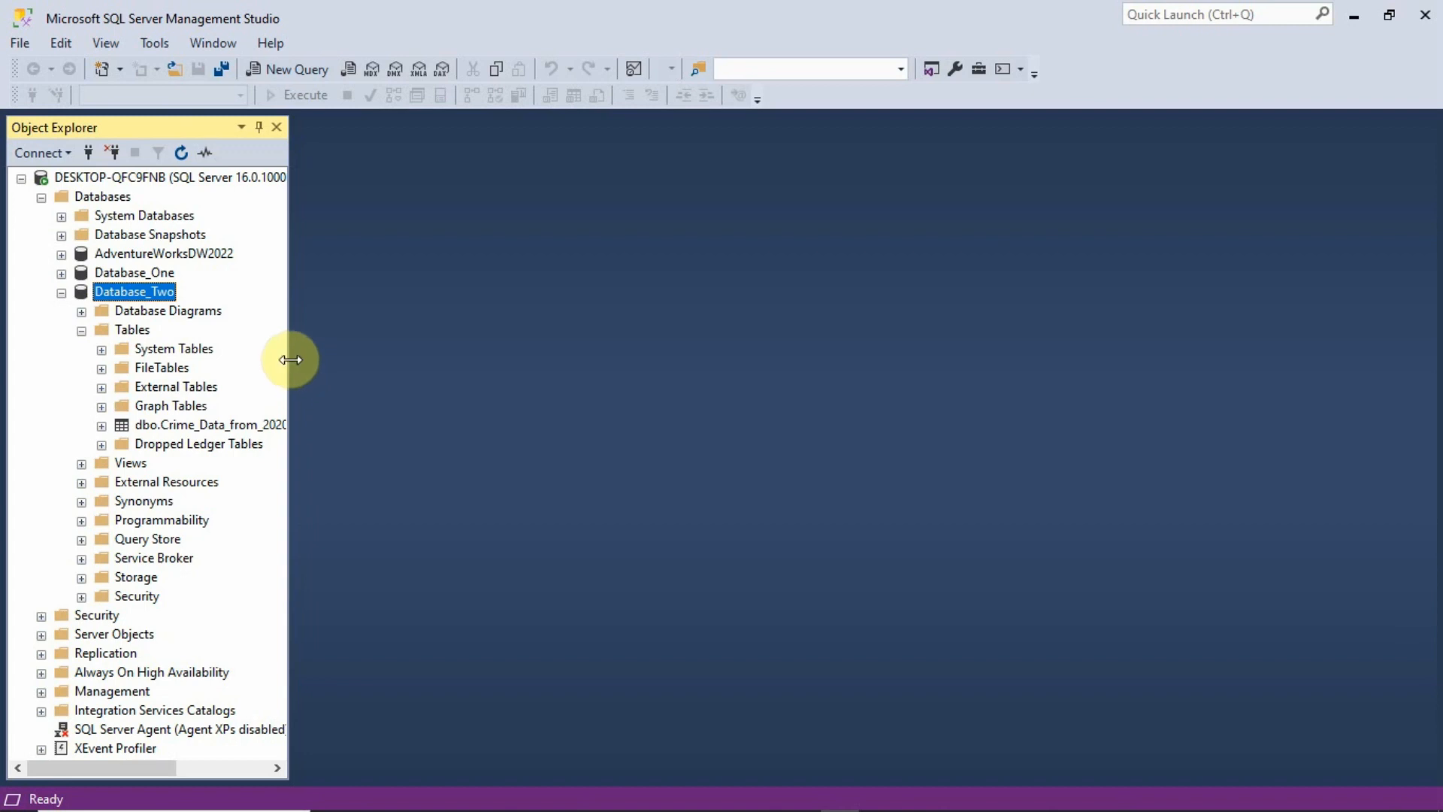
pyautogui.moveTo(290, 362); pyautogui.dragTo(336, 364)
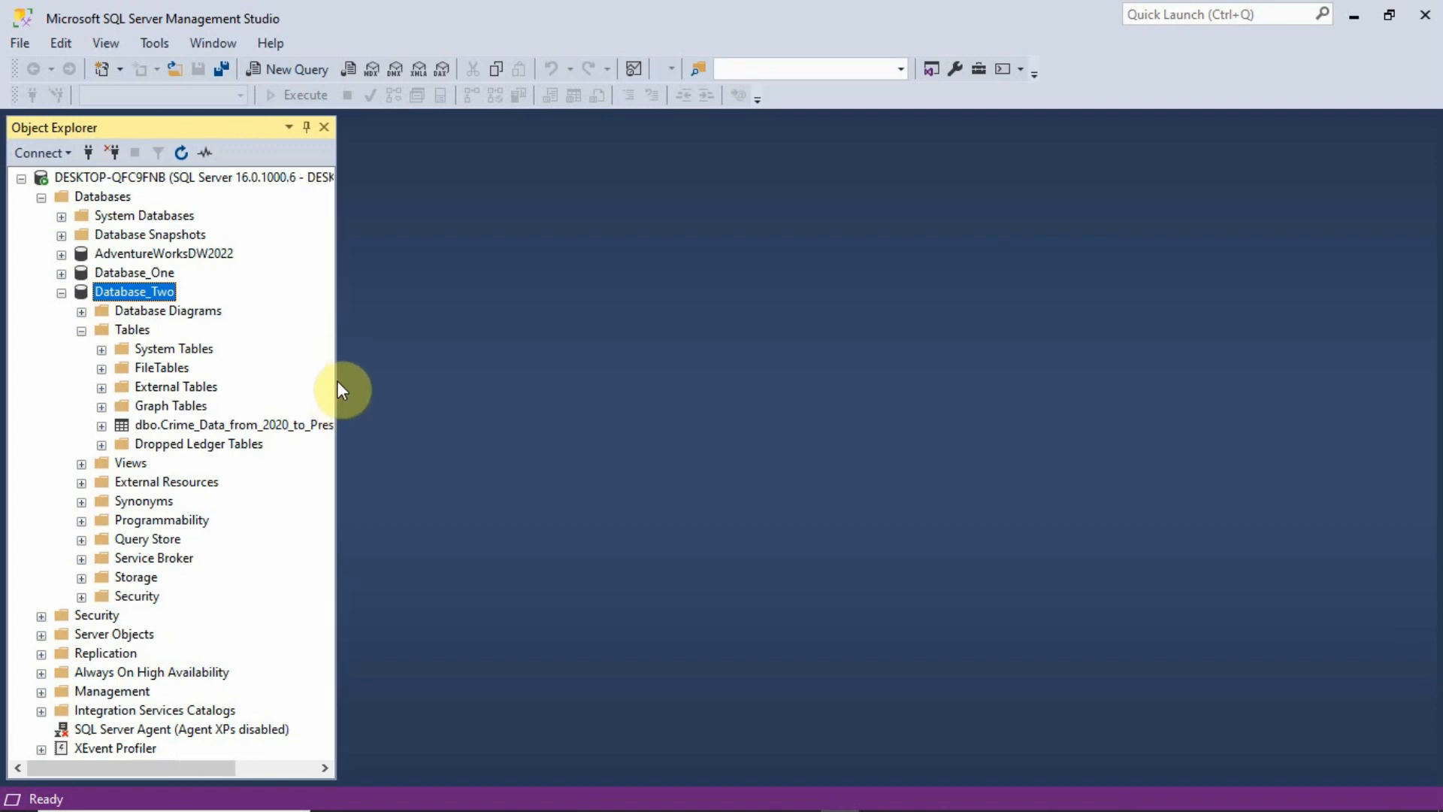
pyautogui.moveTo(338, 390); pyautogui.dragTo(434, 396)
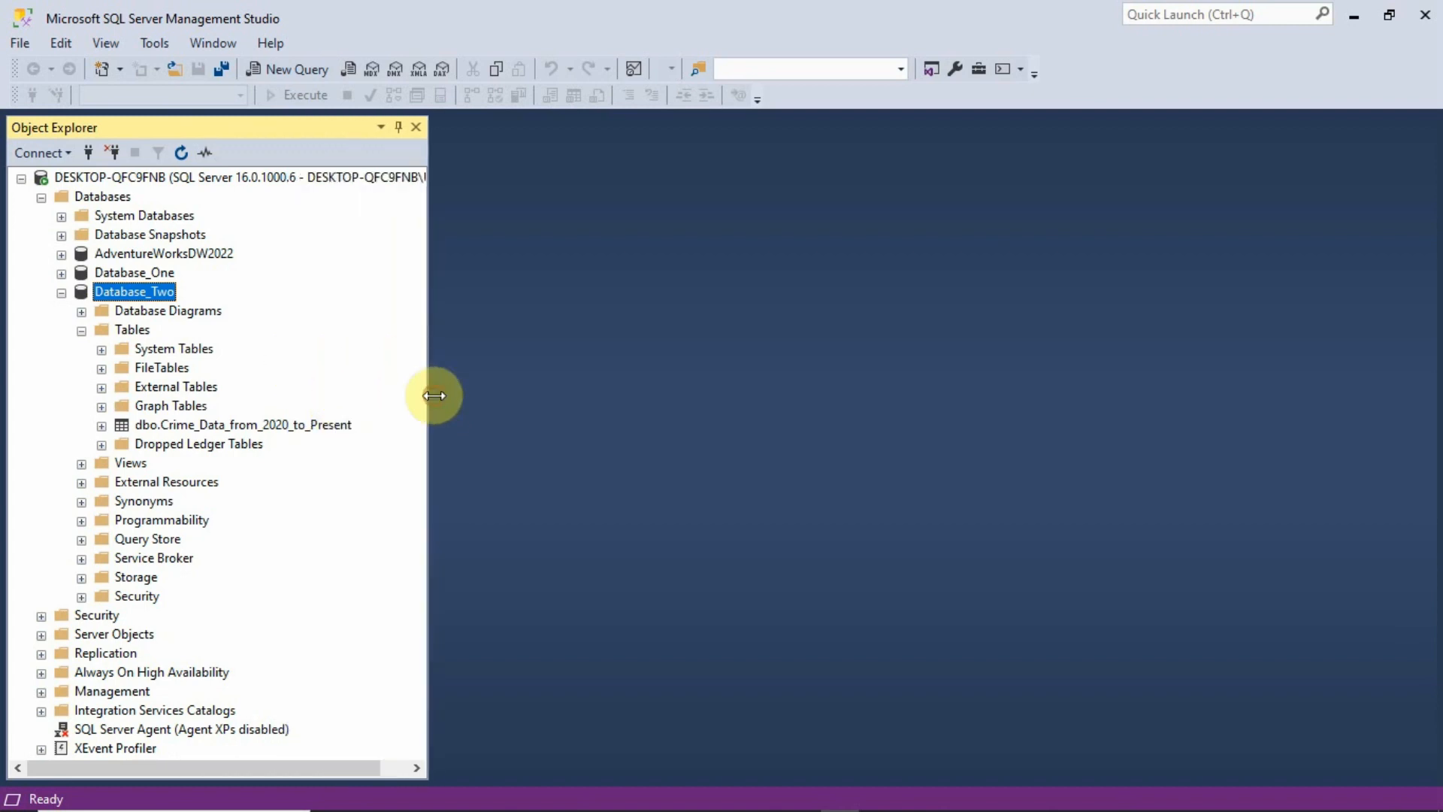
pyautogui.click(308, 433)
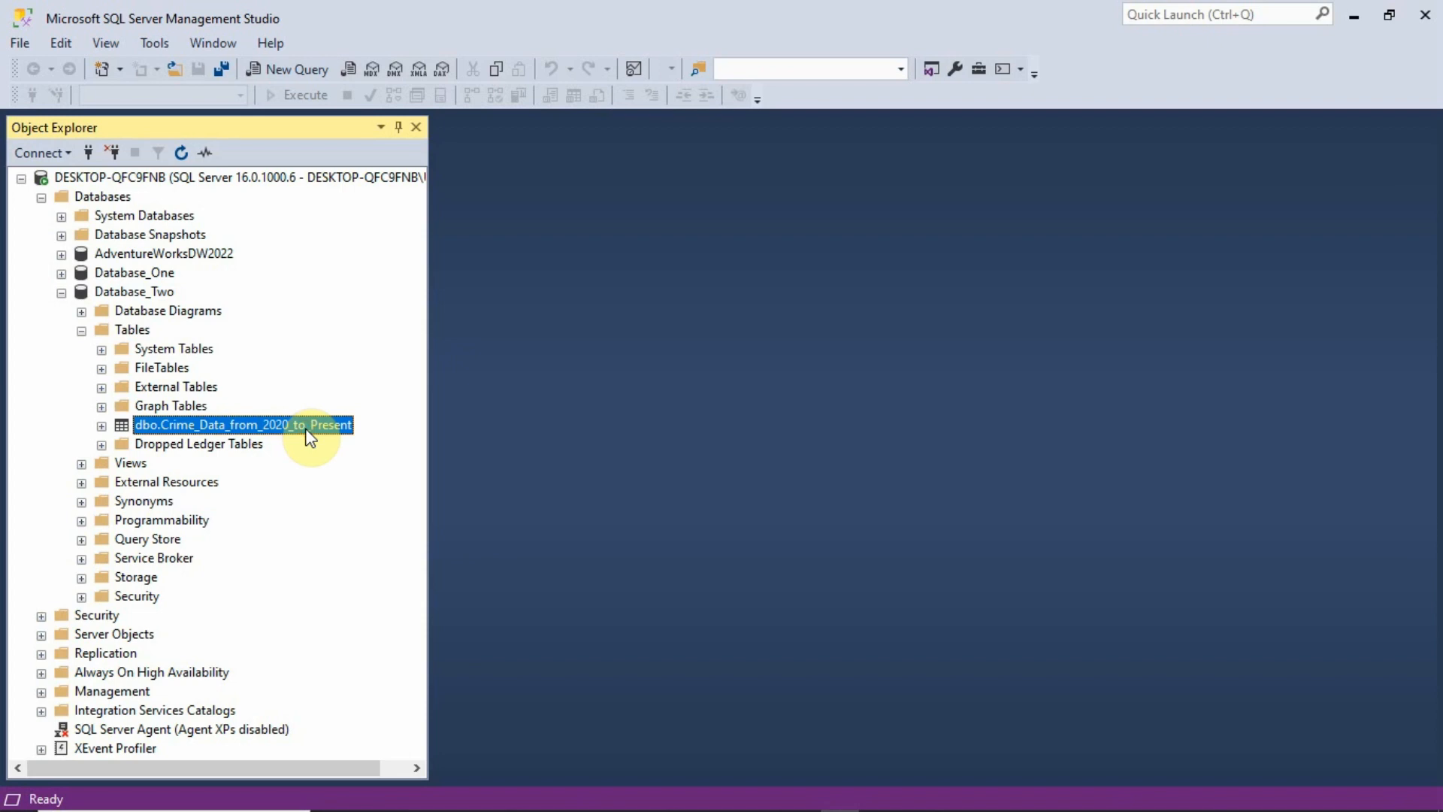